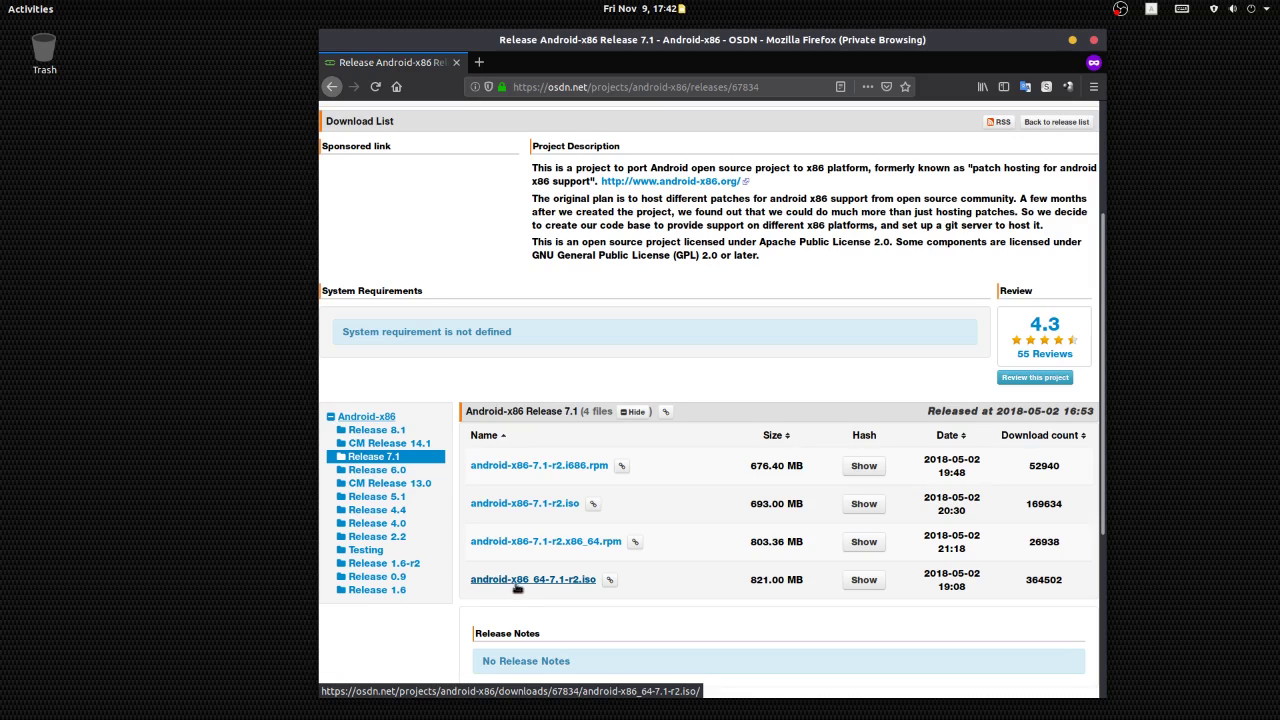
Download android-x86_64-7.1-r2.iso from the Release 7.1 file list, saving the file to disk, and close the browser
left_click(538, 583)
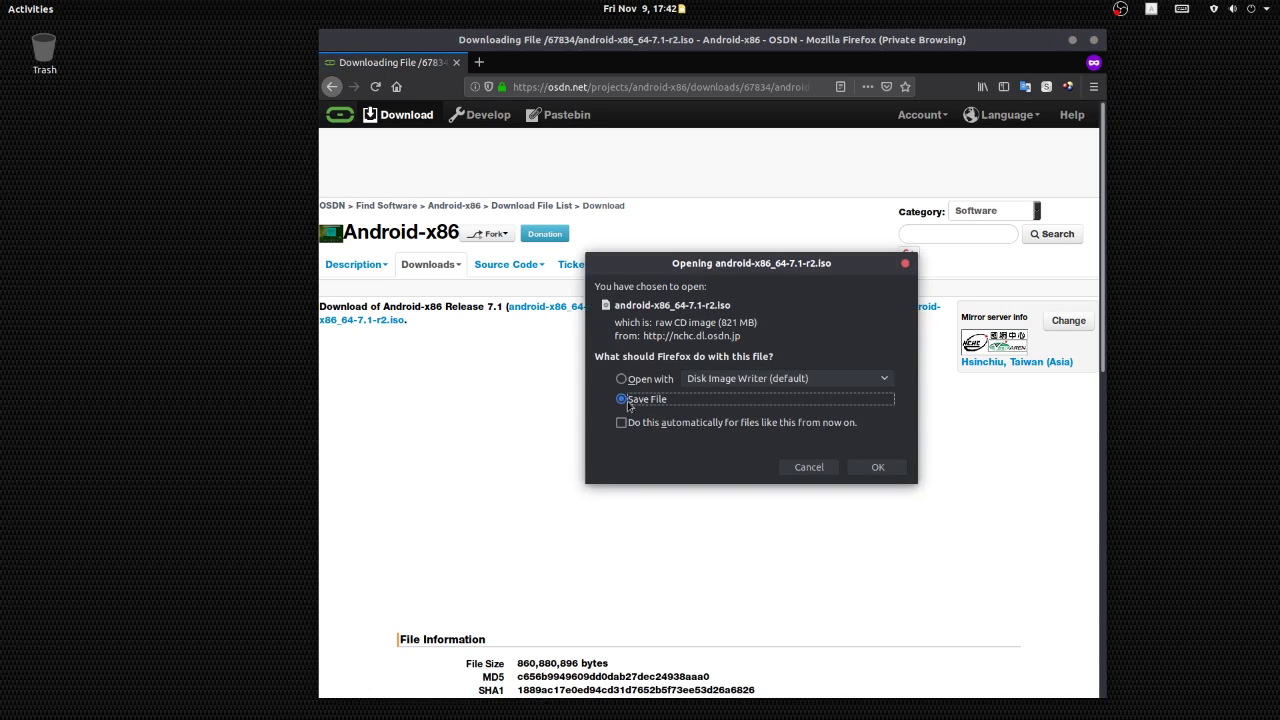
left_click(865, 474)
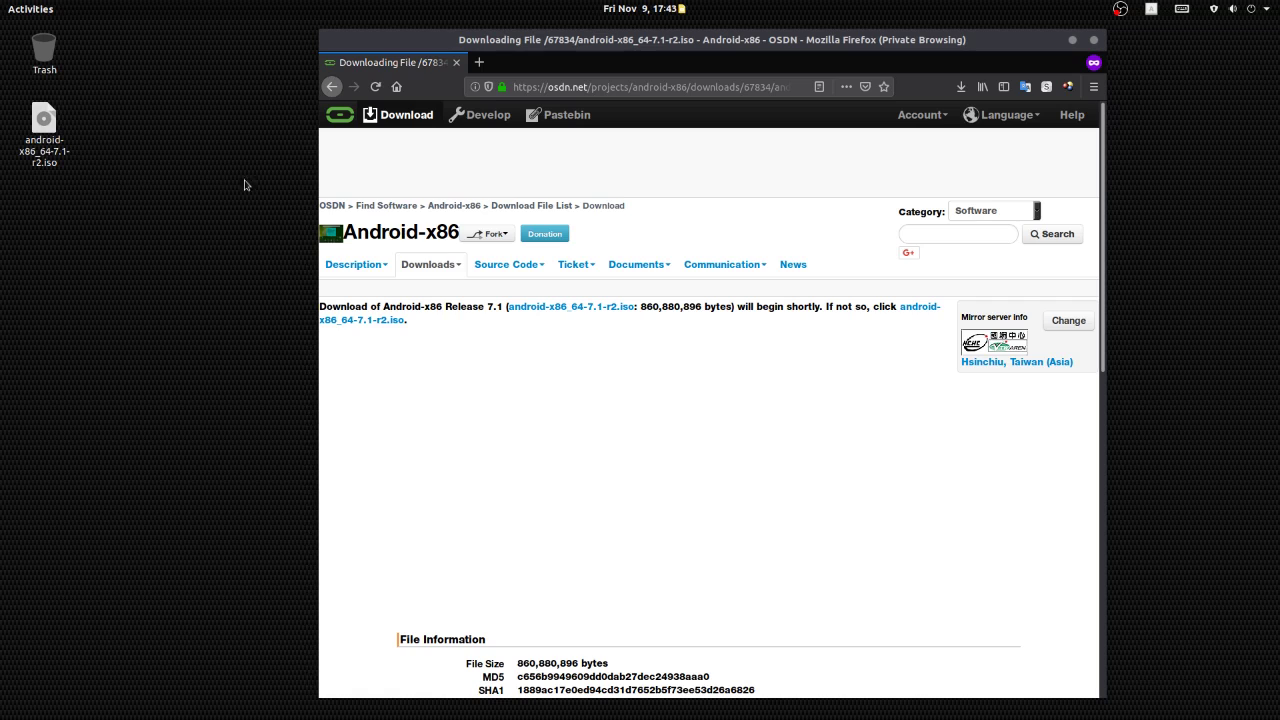
left_click(1094, 41)
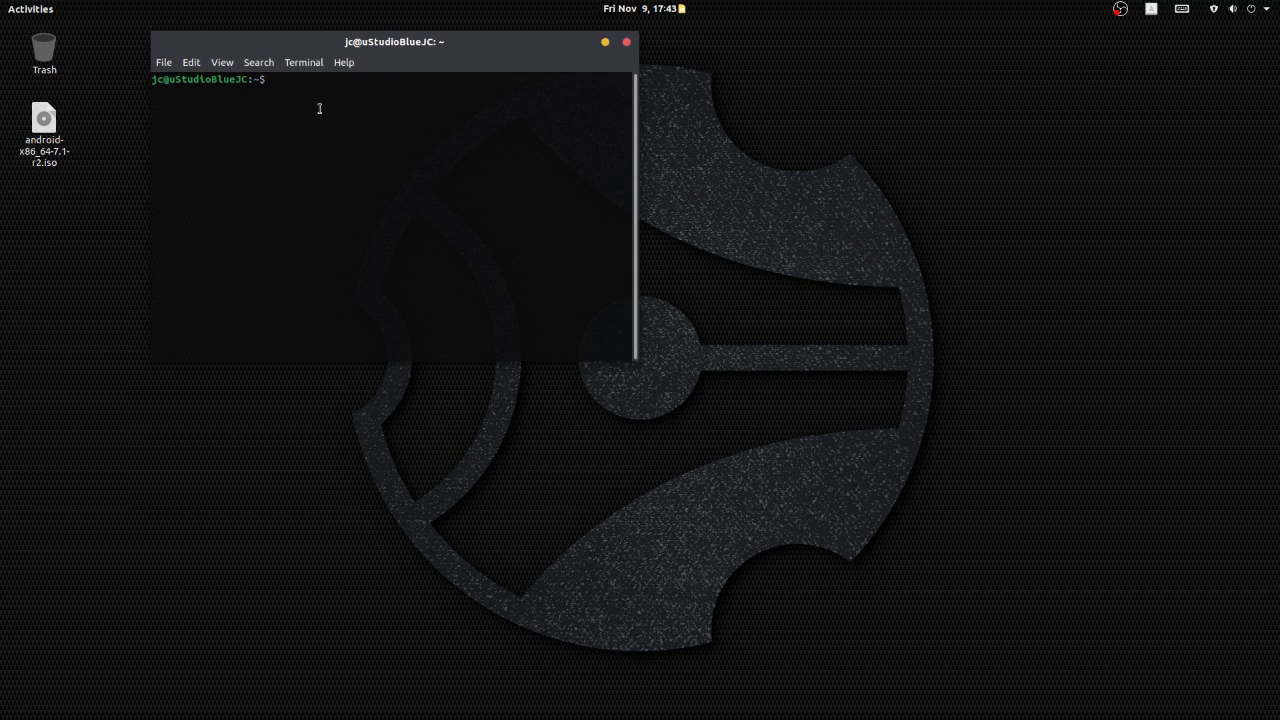
Run sudo apt install virtualbox in the terminal, enter the sudo password, and close the terminal
type("sudo apt install virtualbox")
key("Return")
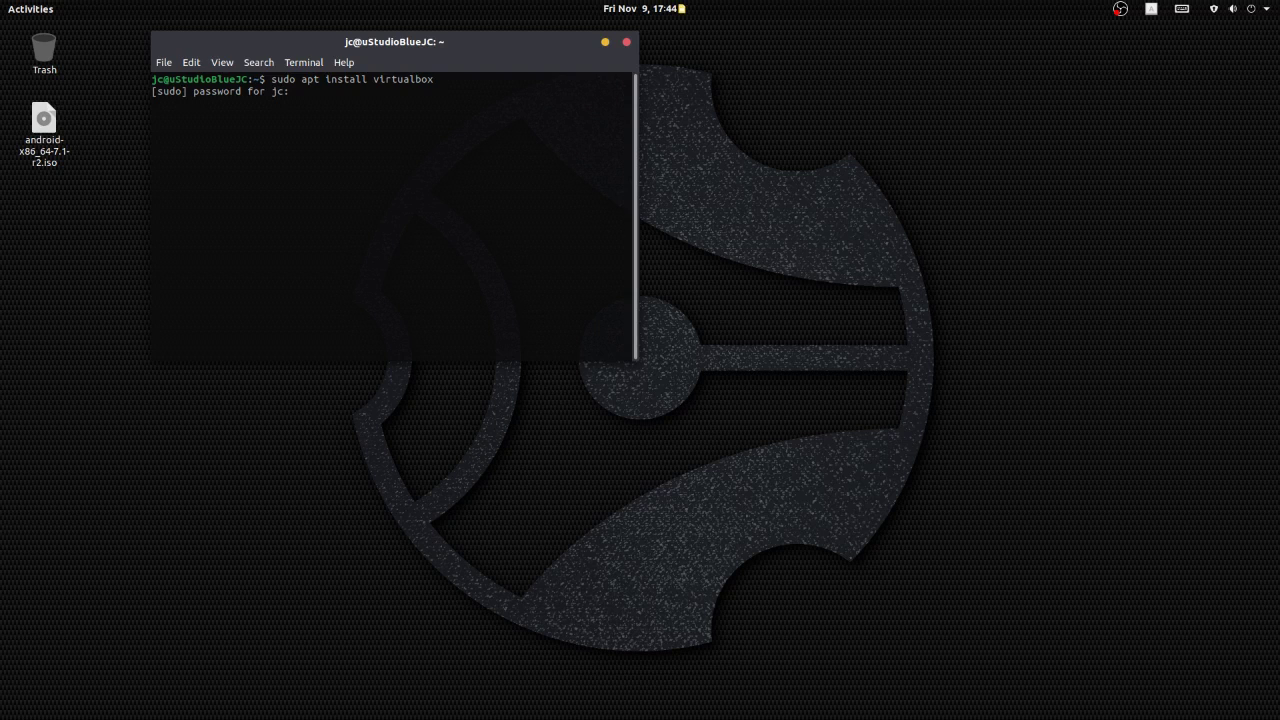
key("Return")
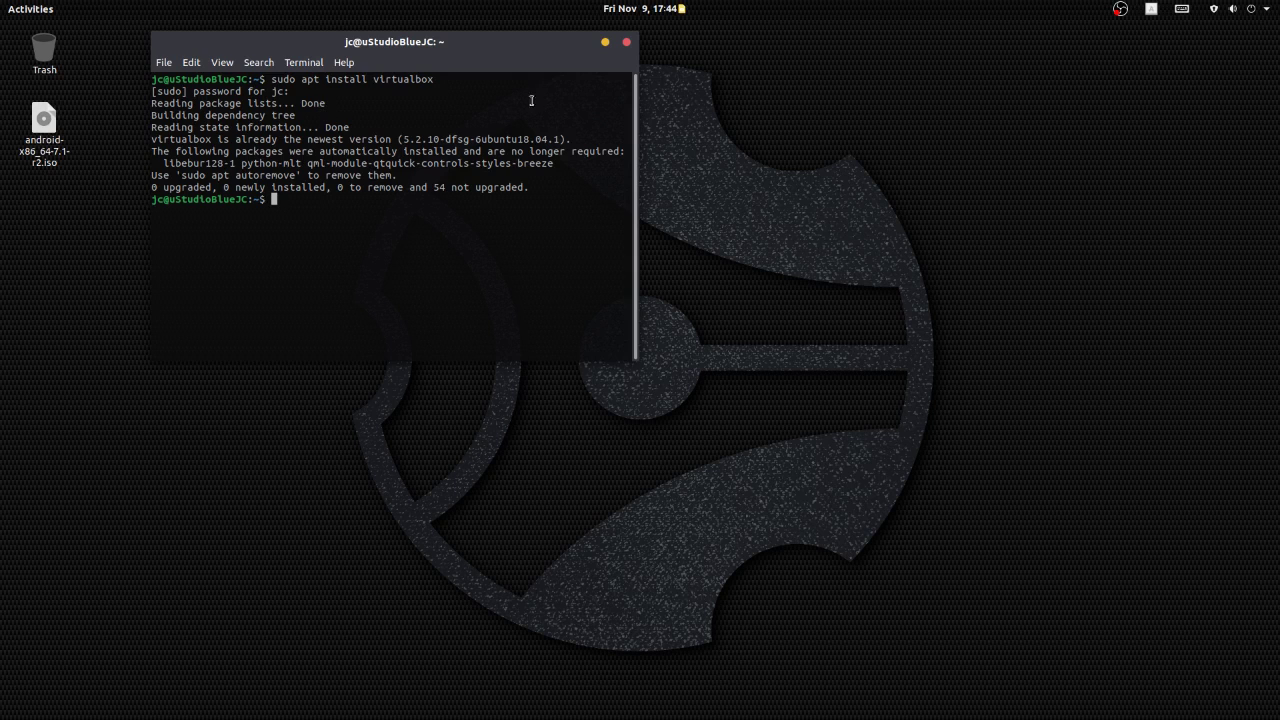
left_click(626, 43)
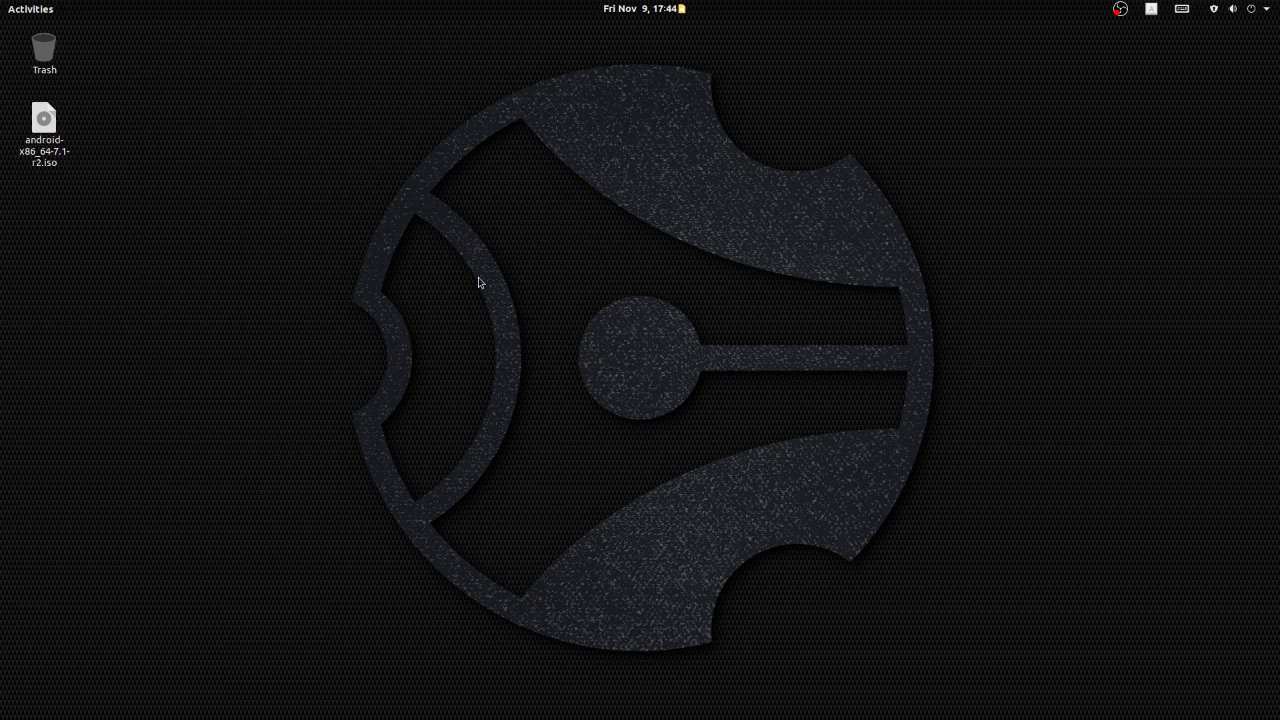
Search the installed applications for "virtual" and launch VirtualBox
mouse_move(2, 2)
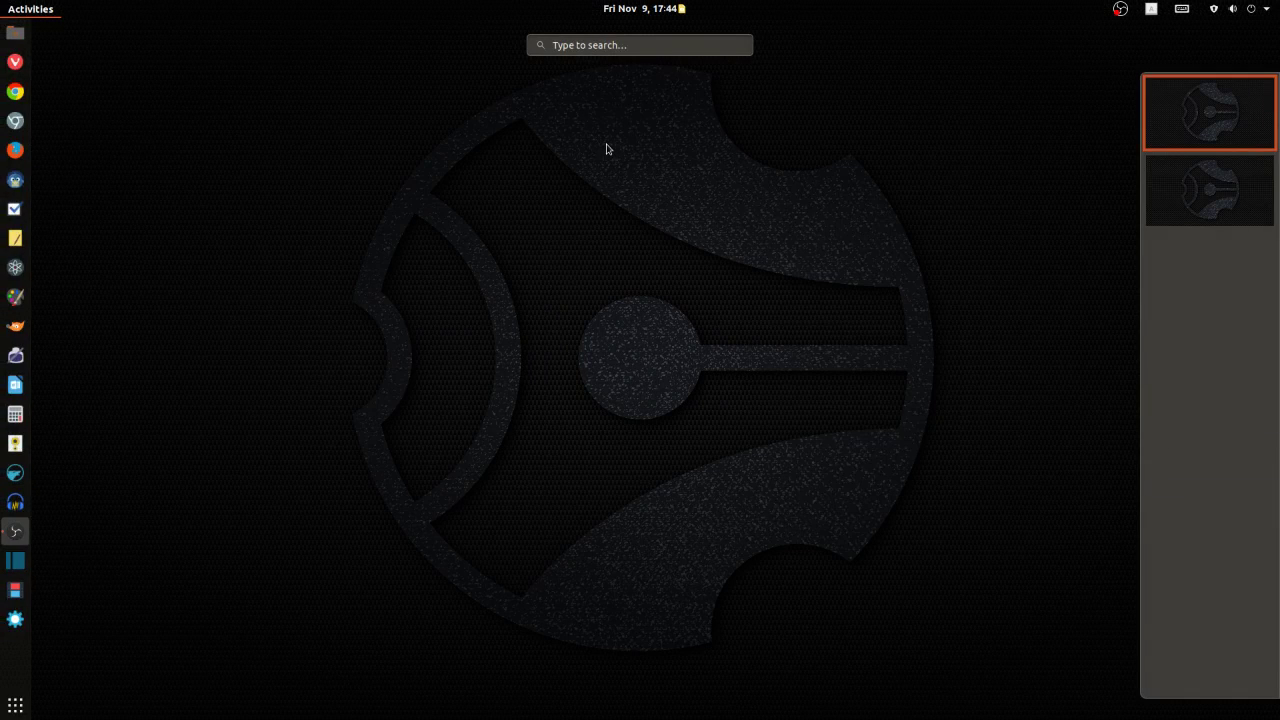
type("virtual")
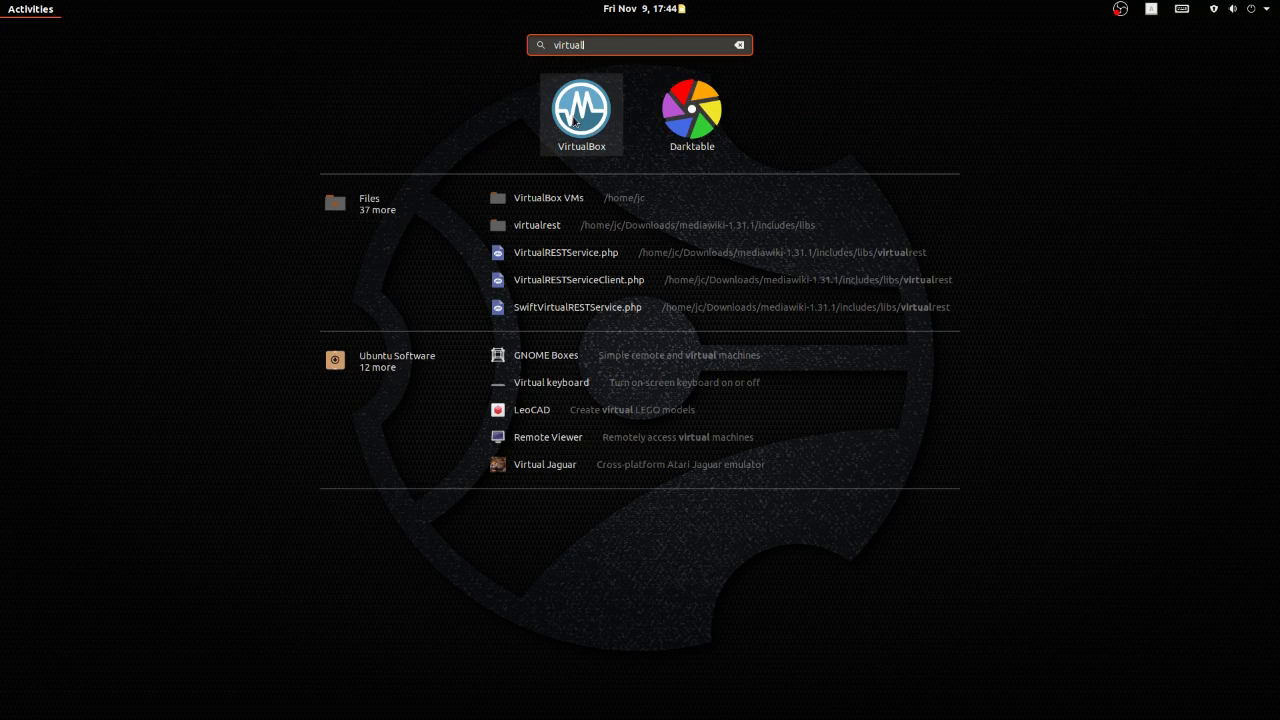
left_click(576, 122)
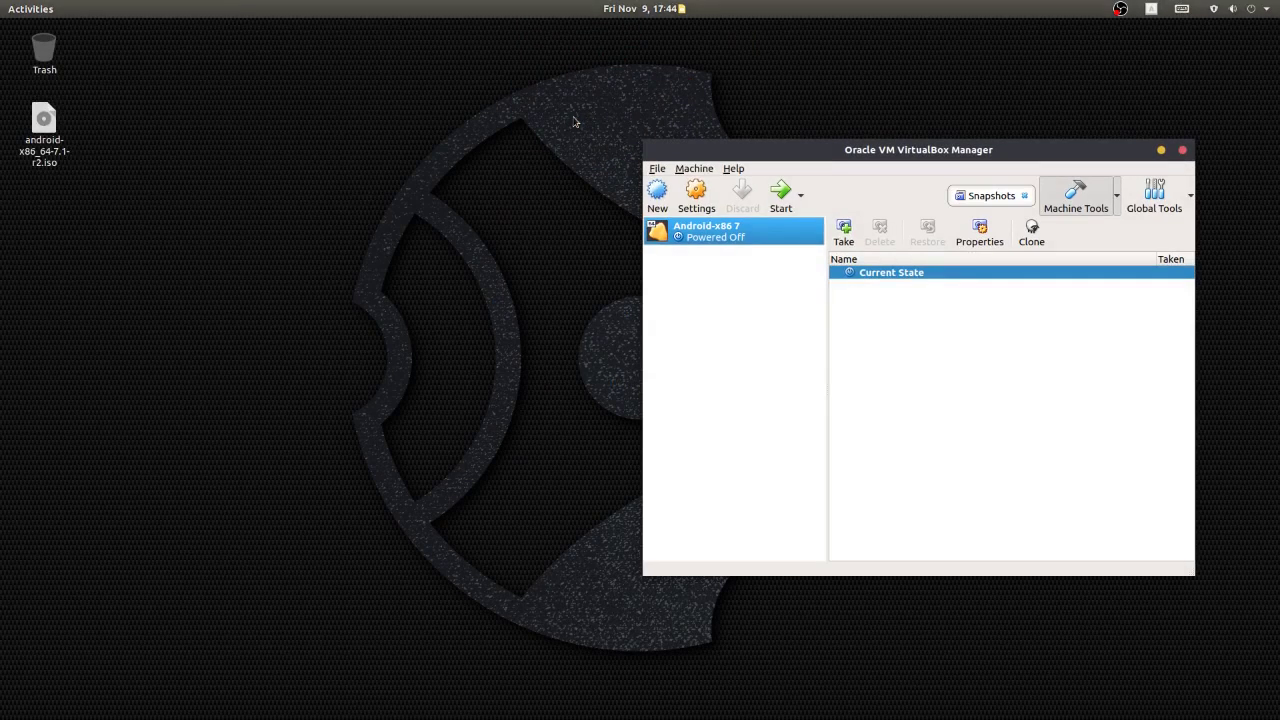
left_click(658, 195)
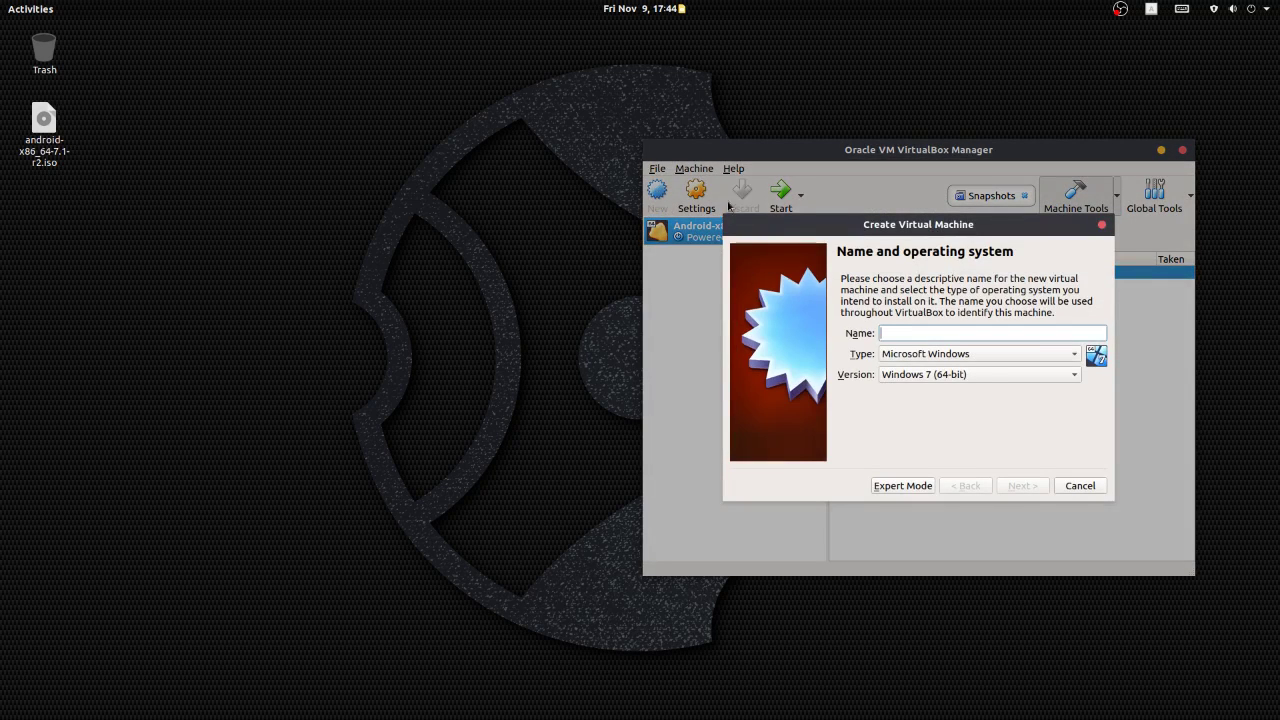
left_click_drag(770, 222, 483, 205)
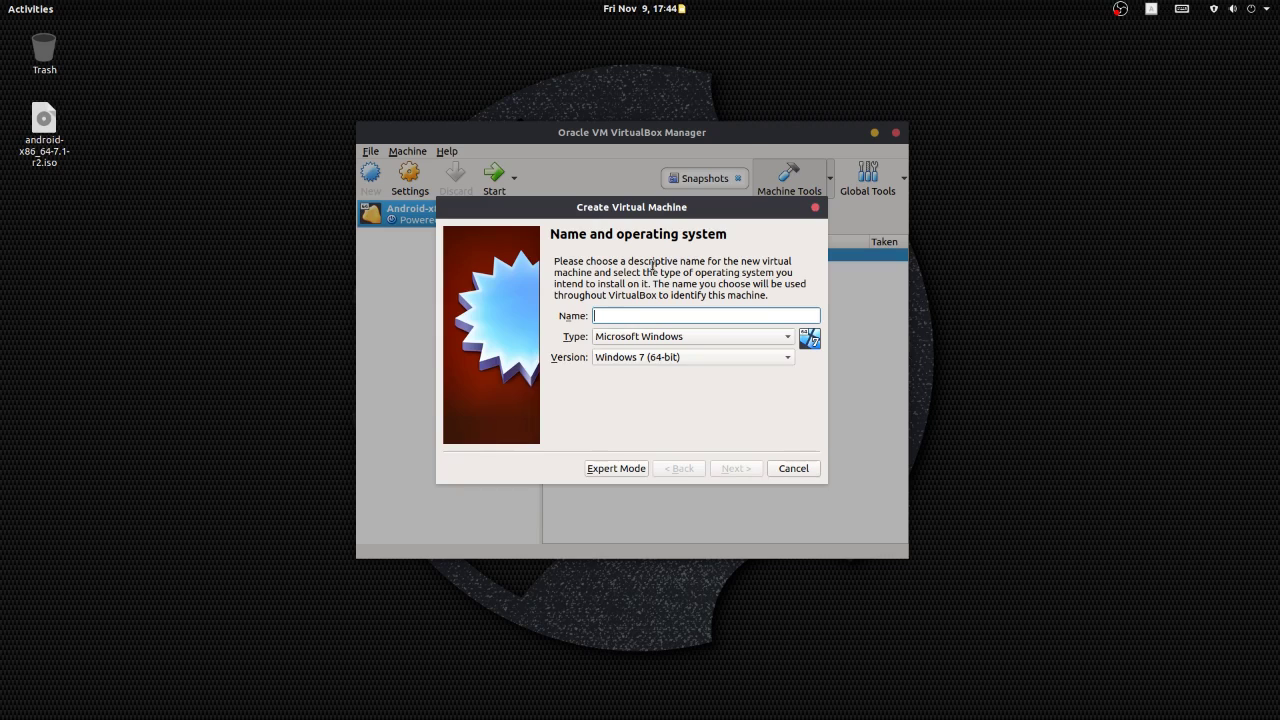
type("Android-x86 7")
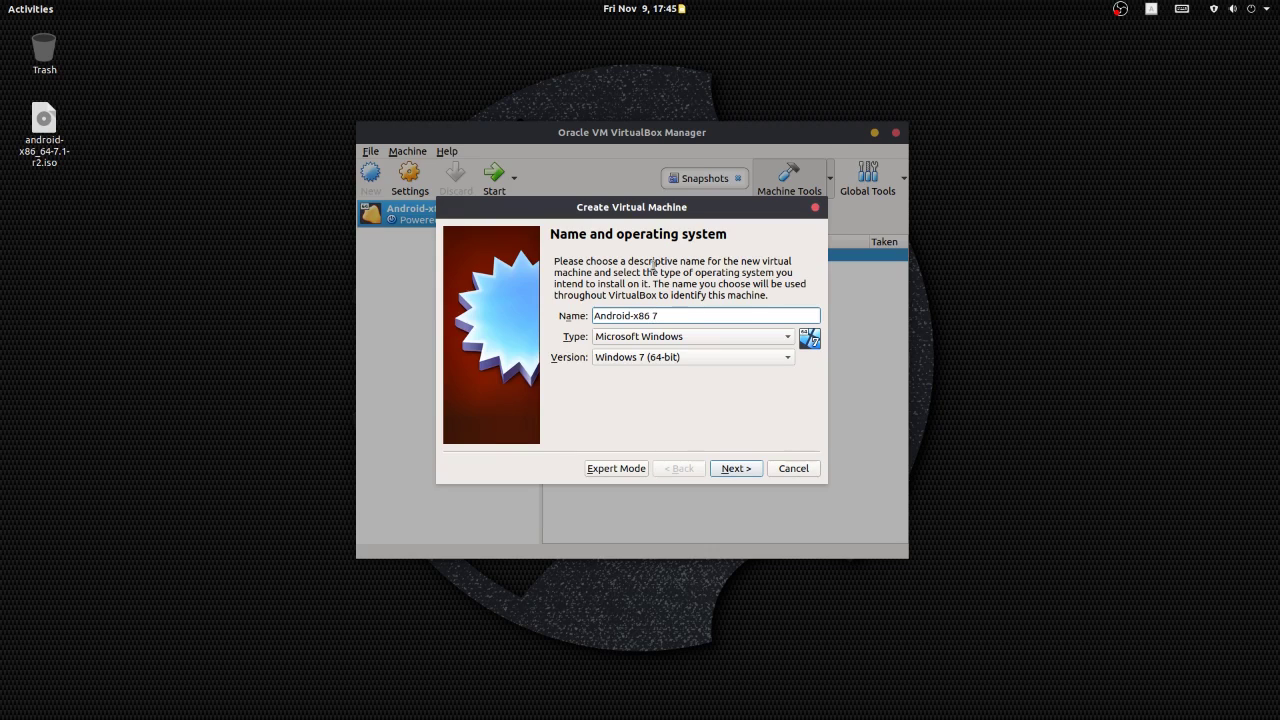
type(".1")
left_click(745, 341)
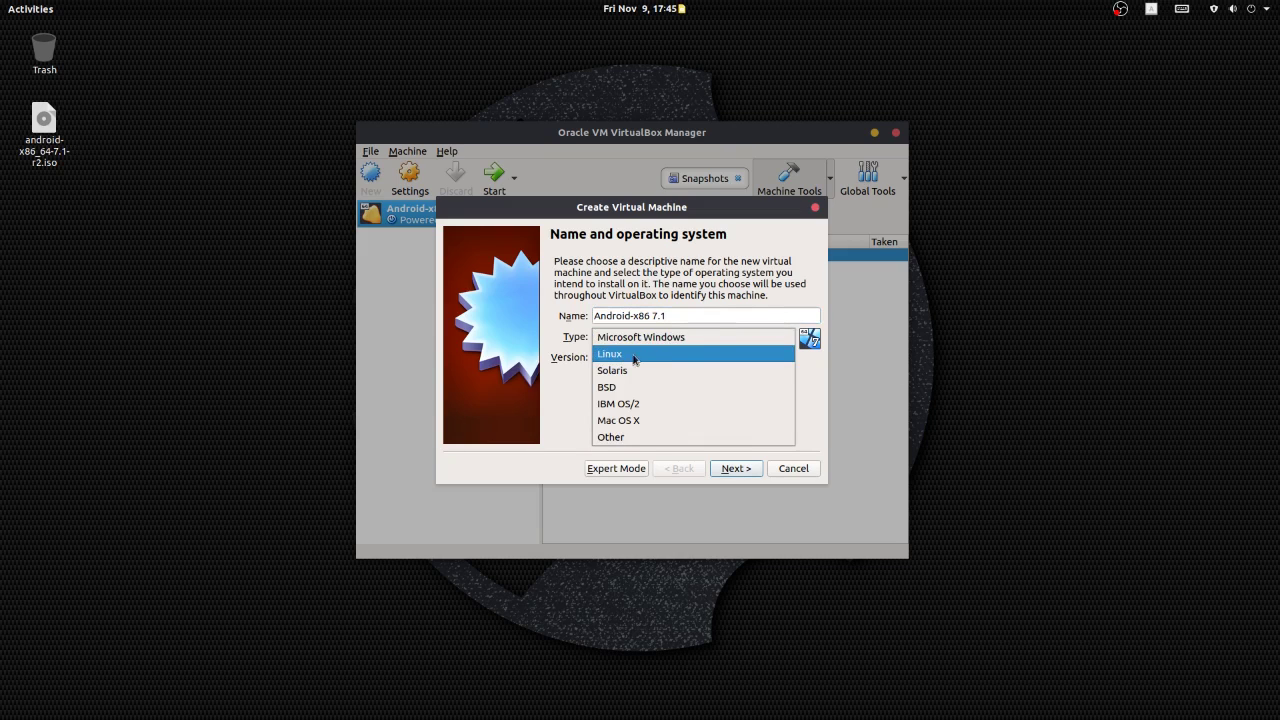
left_click(671, 356)
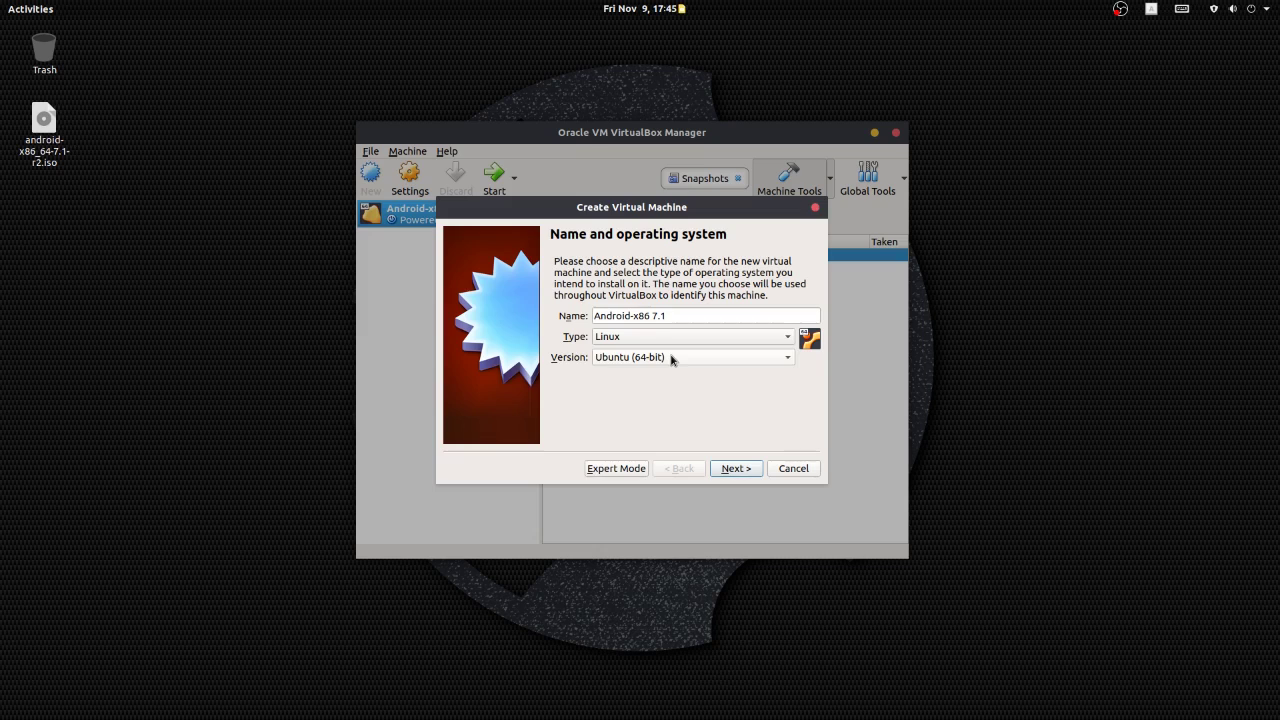
left_click(671, 358)
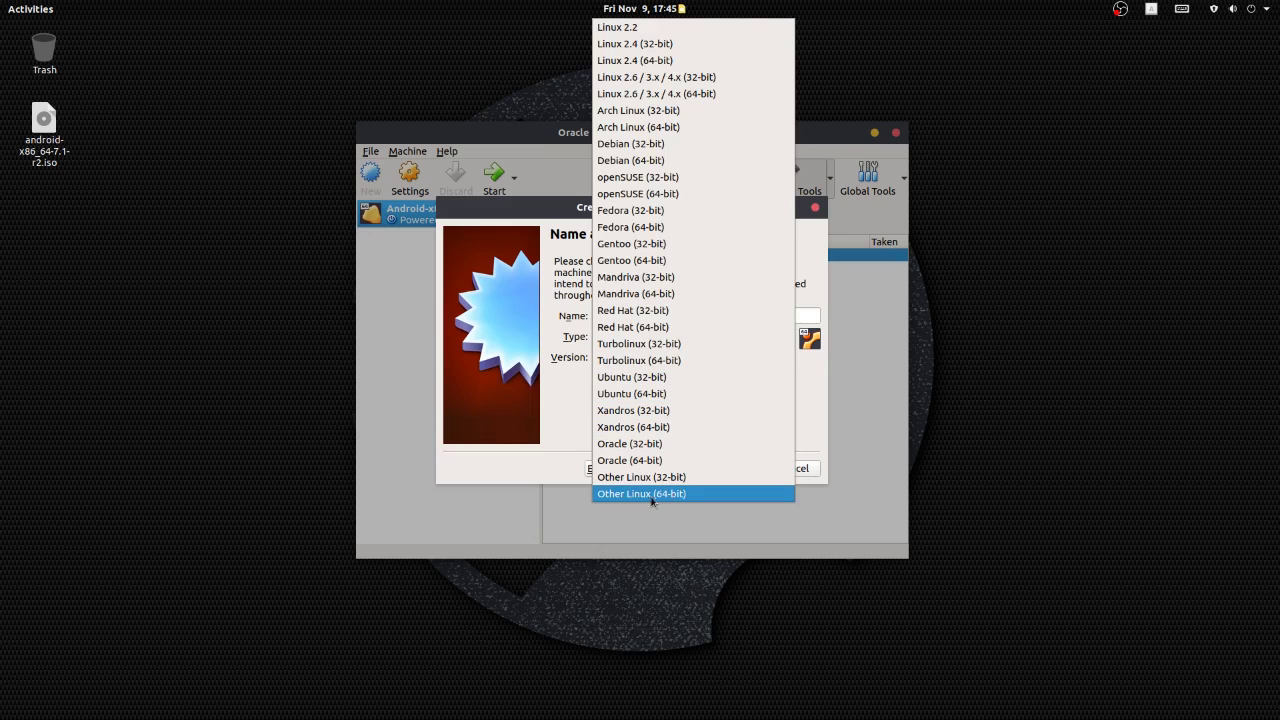
left_click(705, 496)
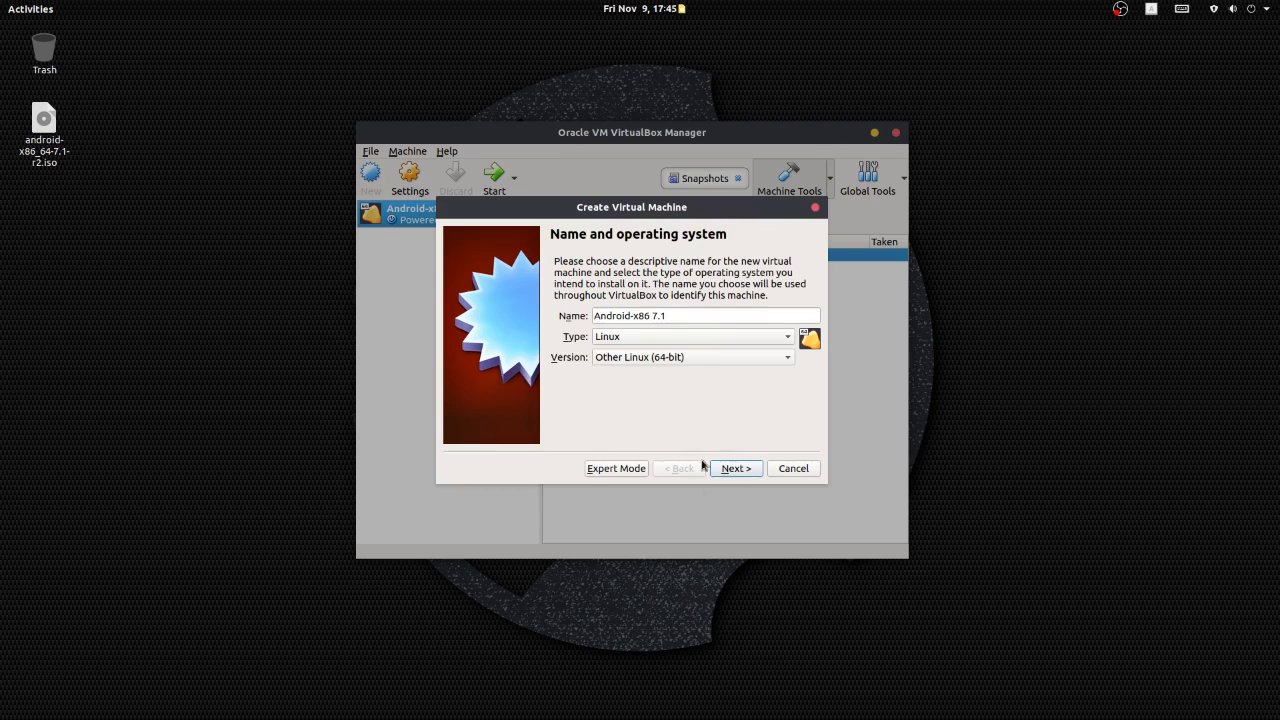
left_click(674, 316)
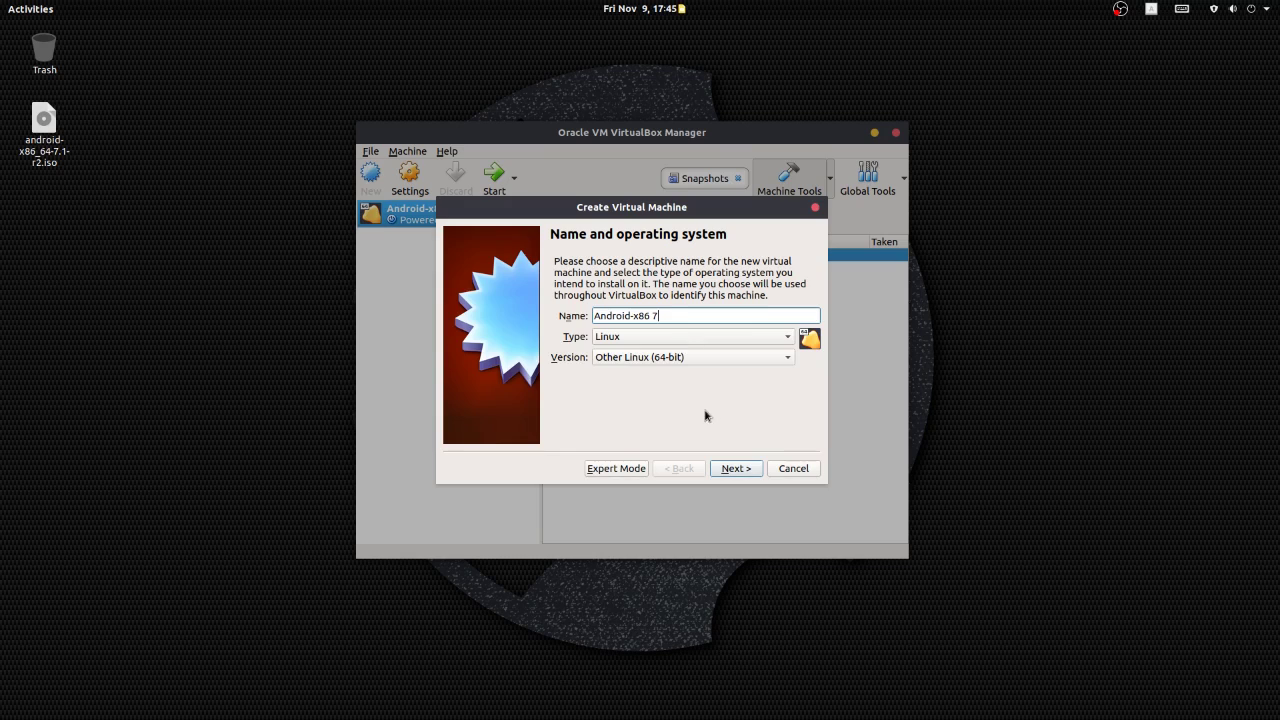
left_click(738, 469)
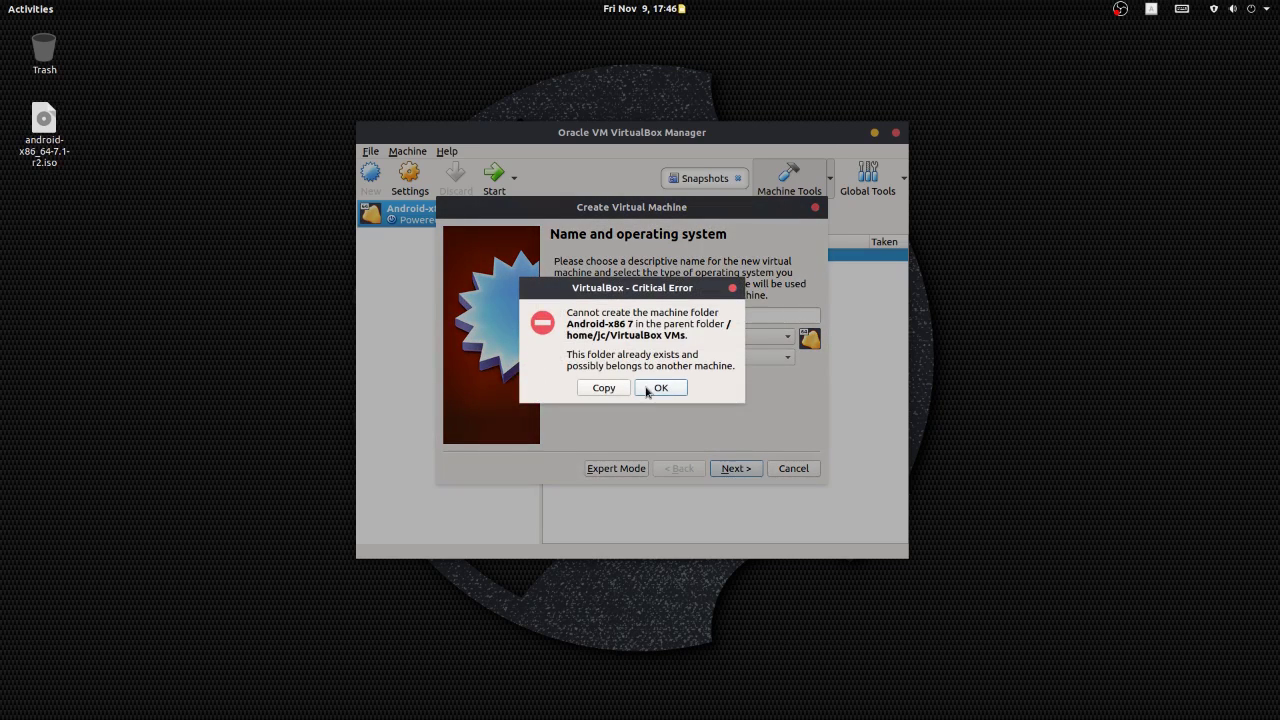
left_click(647, 391)
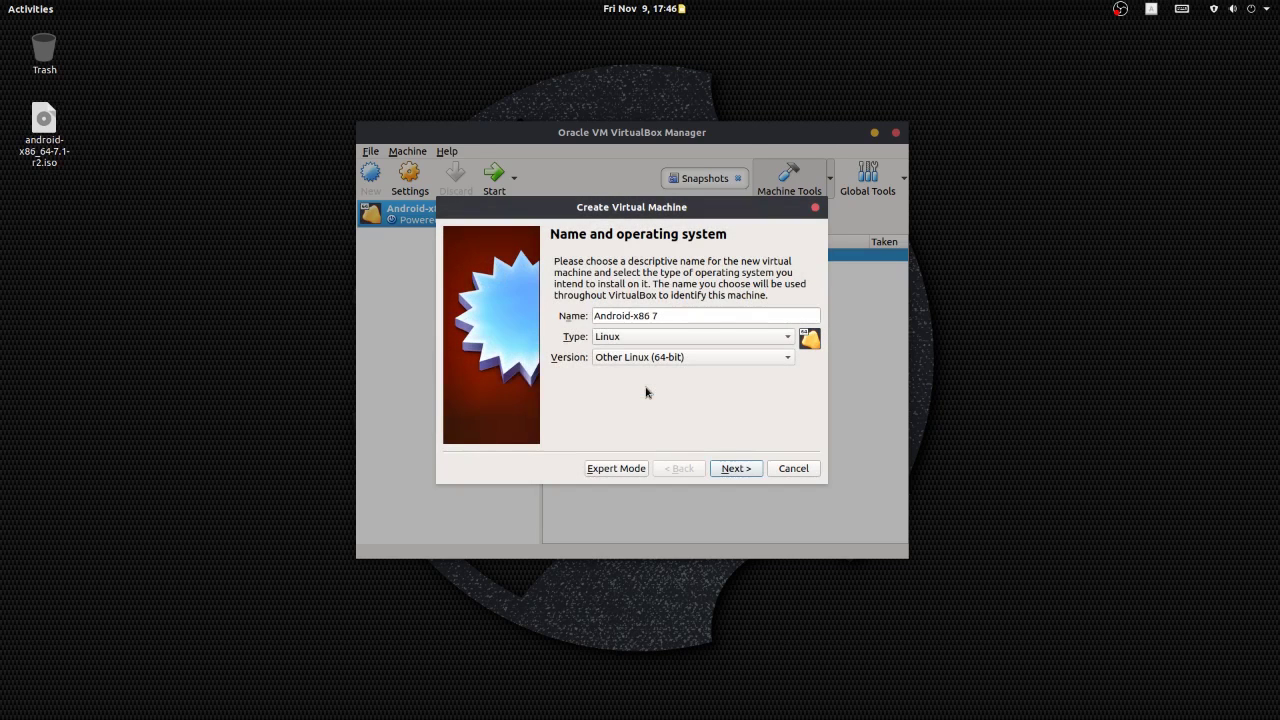
left_click_drag(646, 207, 648, 210)
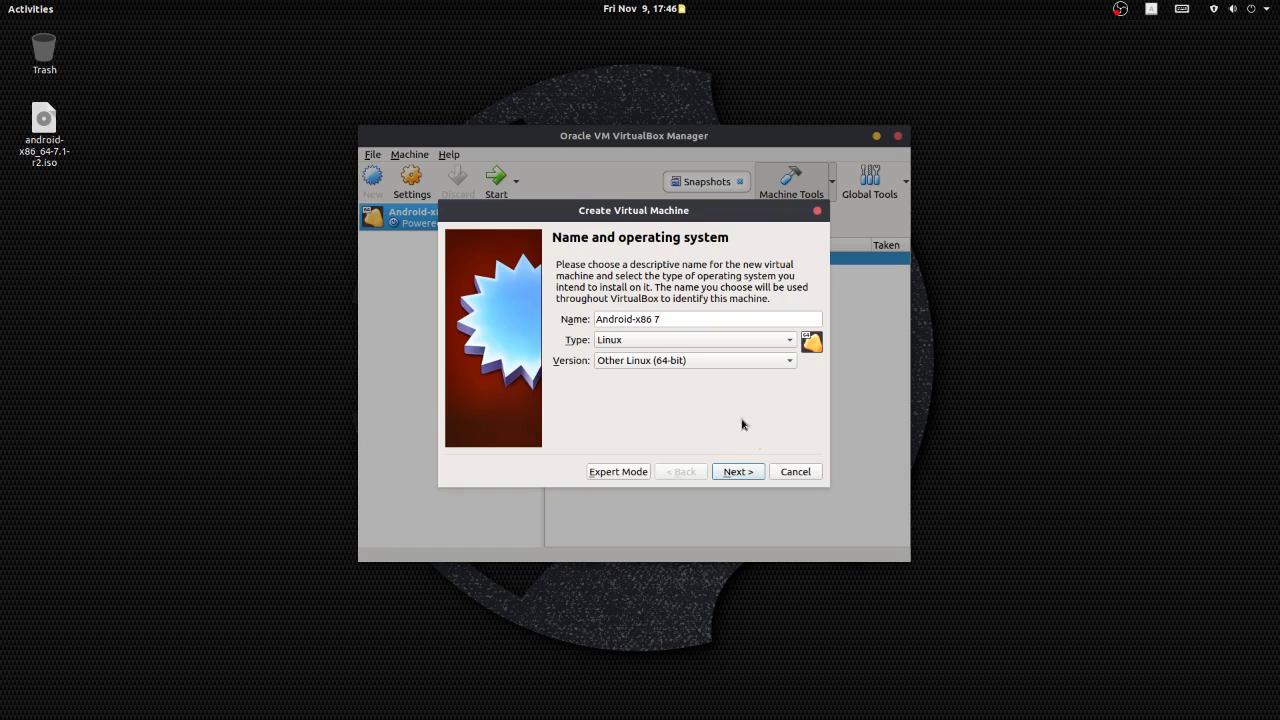
left_click(793, 477)
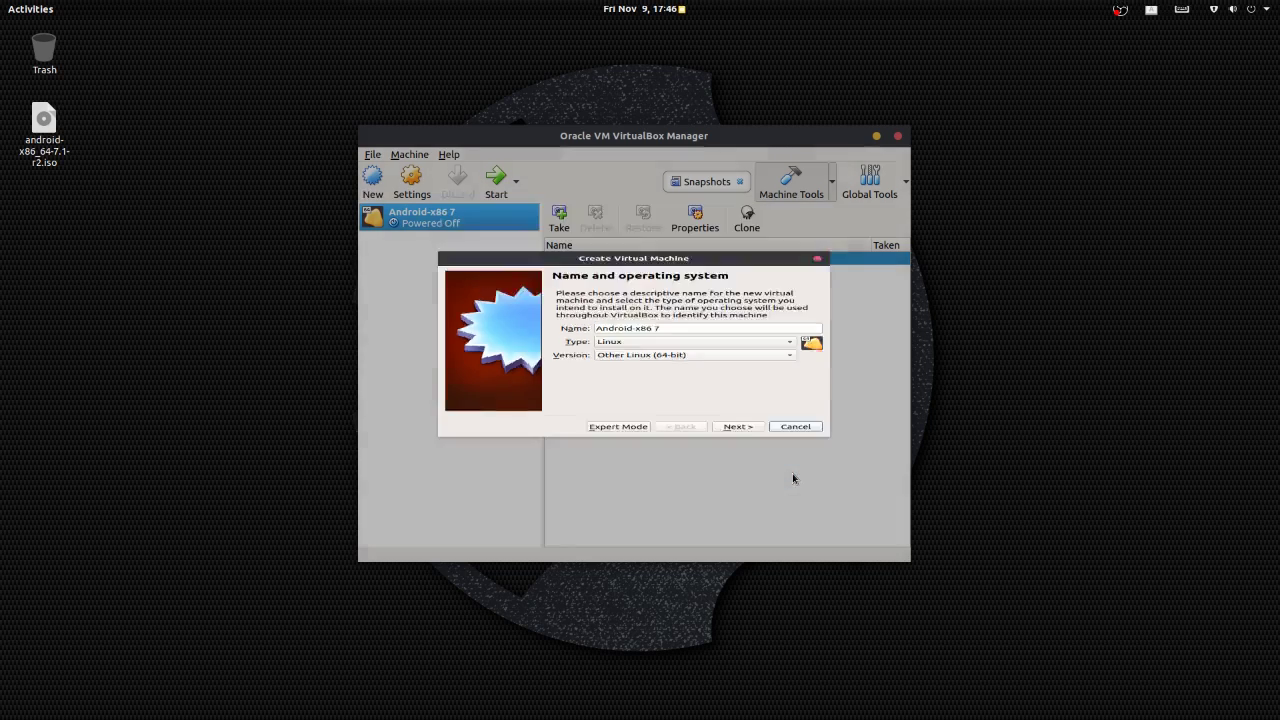
Rename the existing Android-x86 7 virtual machine as Android-x86 8 in its general settings
right_click(443, 219)
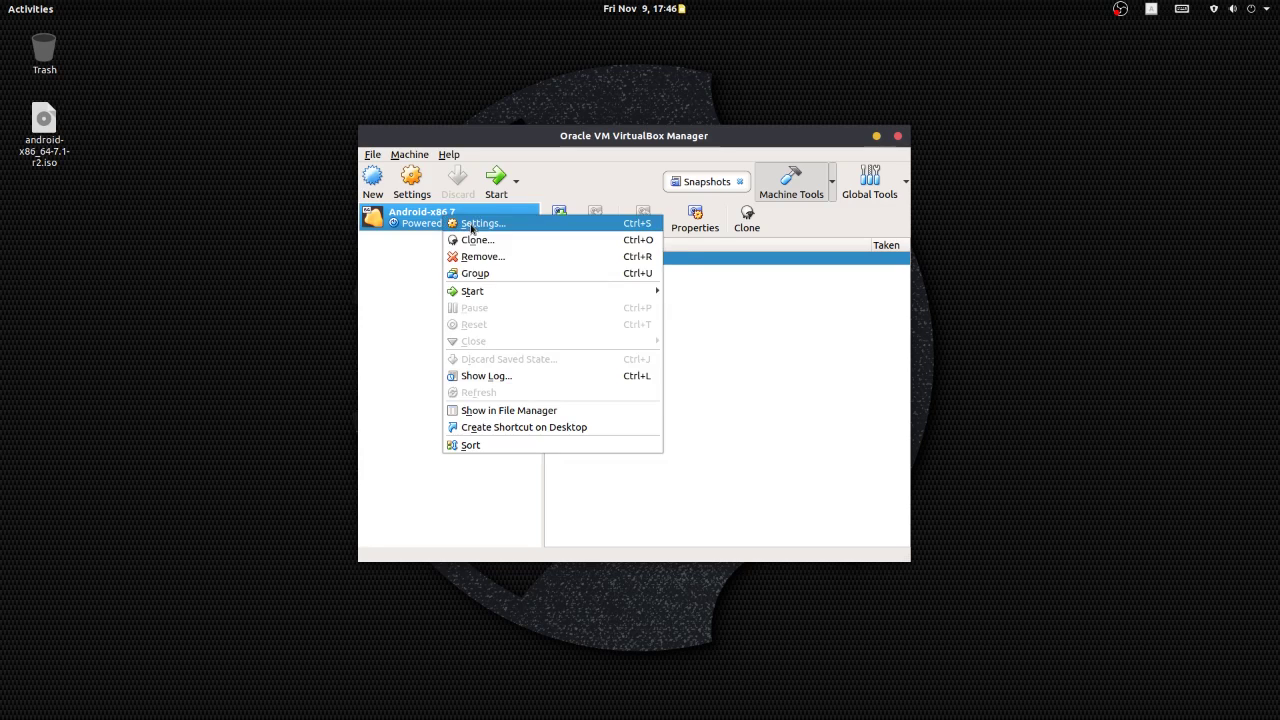
left_click(470, 224)
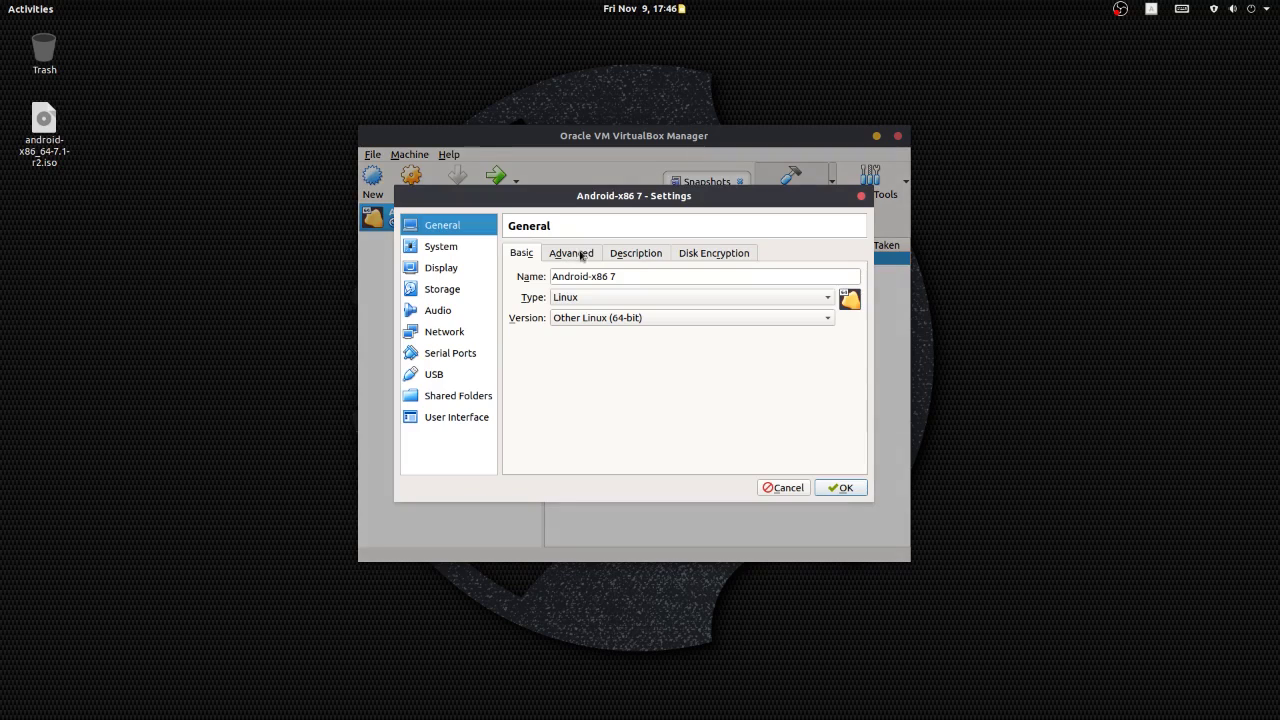
left_click(643, 277)
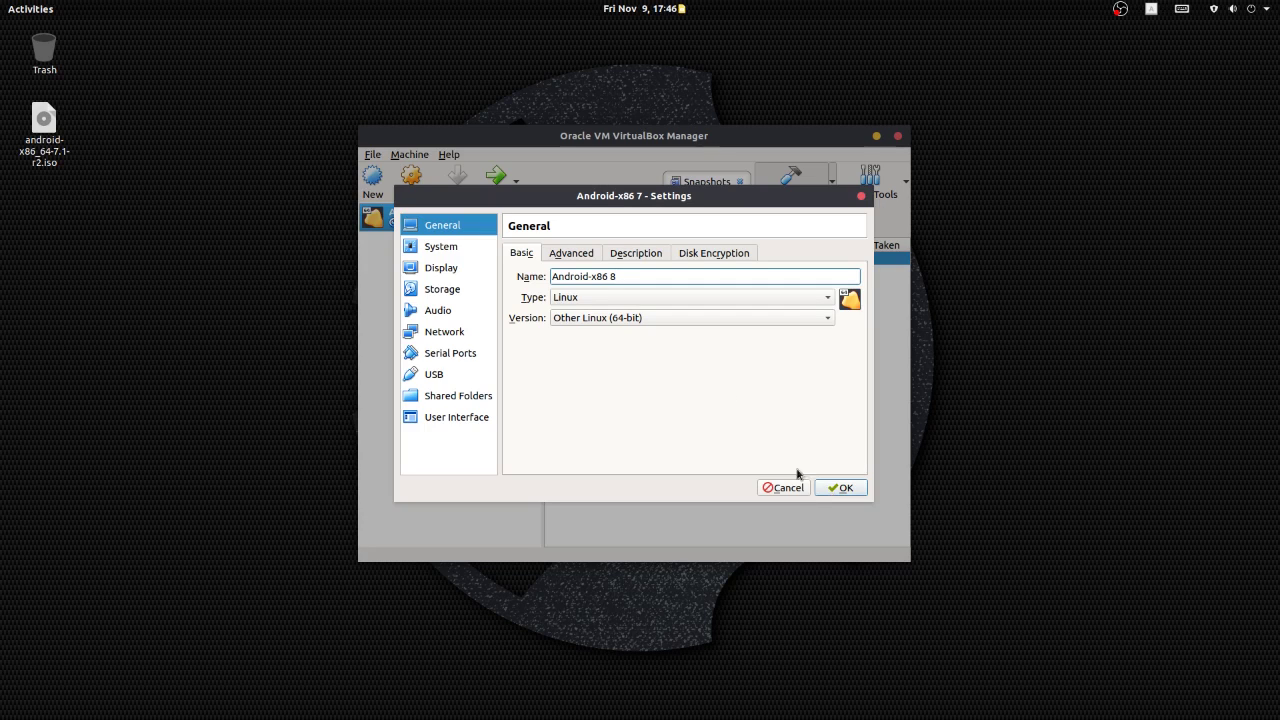
left_click(823, 490)
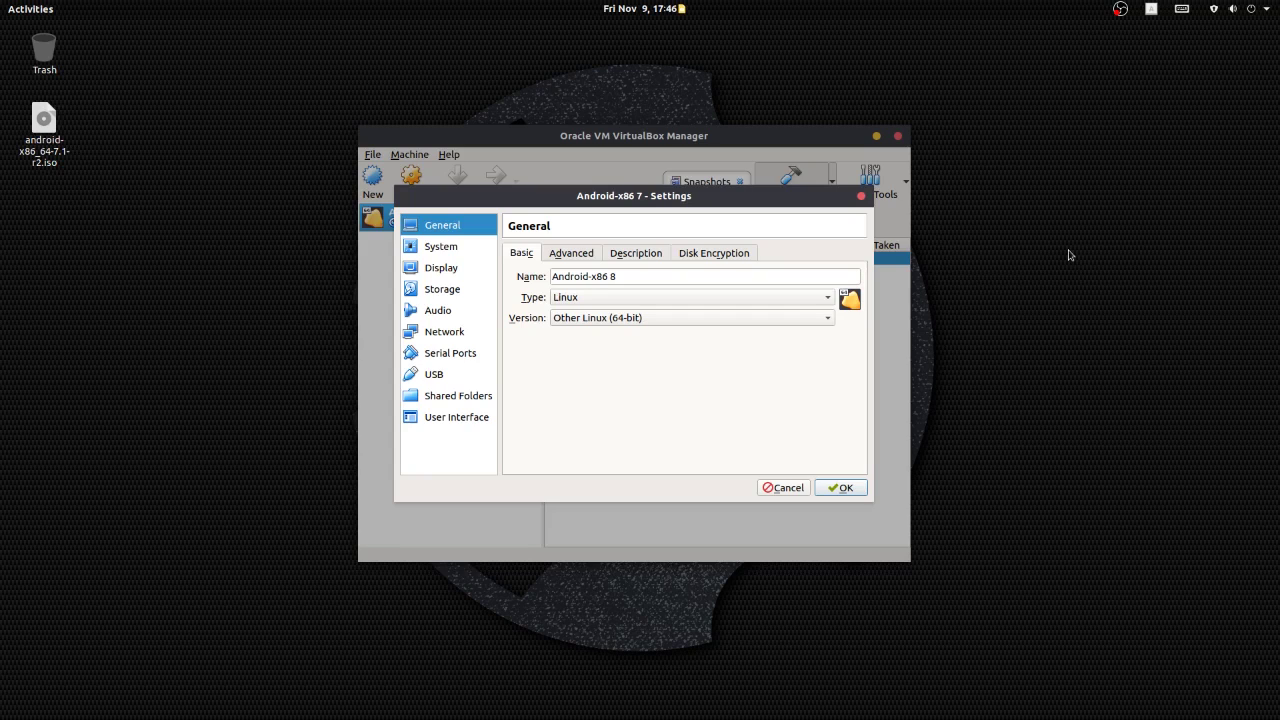
key("Return")
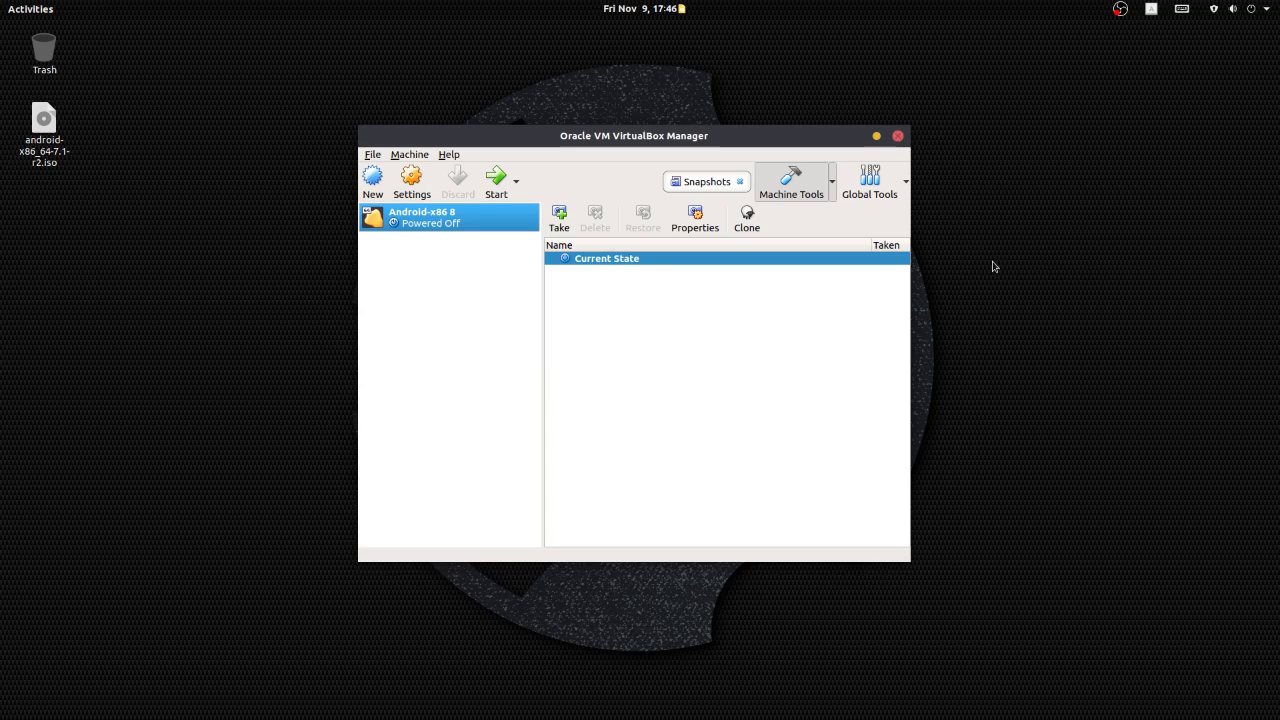
Quit VirtualBox and relaunch it by searching the installed applications for "virtualbox"
key("ctrl+q")
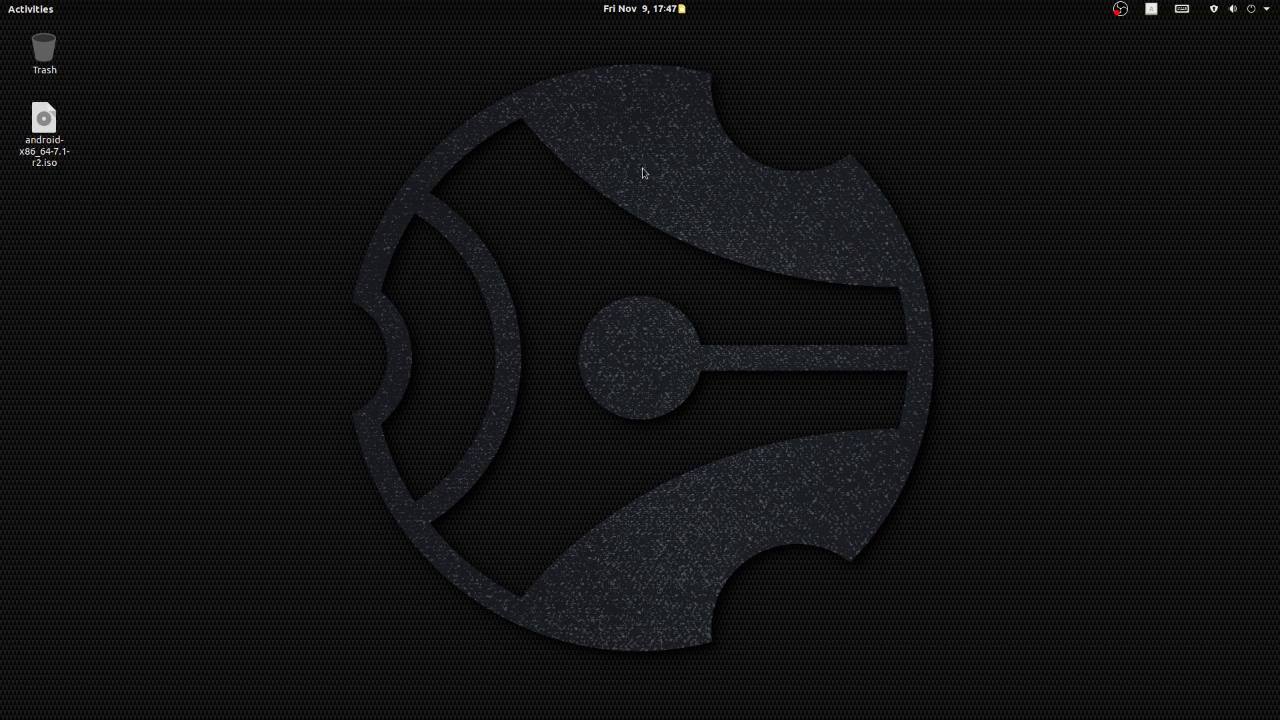
mouse_move(2, 2)
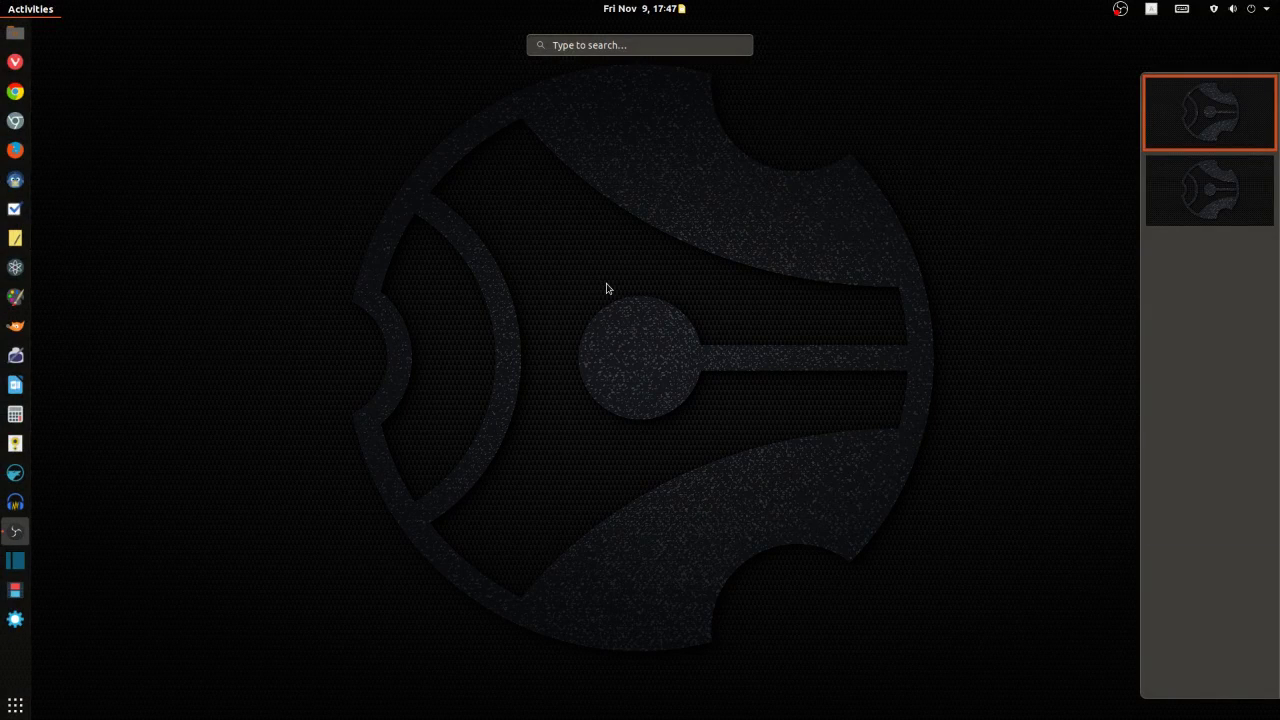
type("virtual")
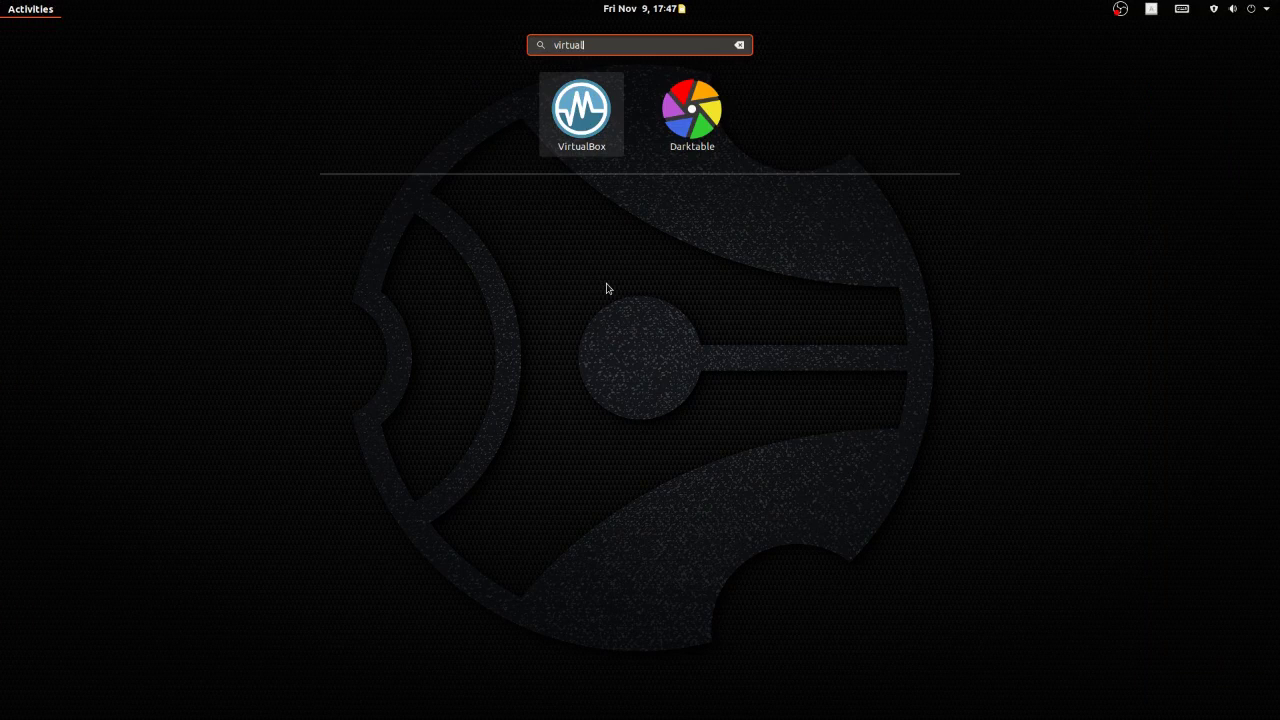
type("box")
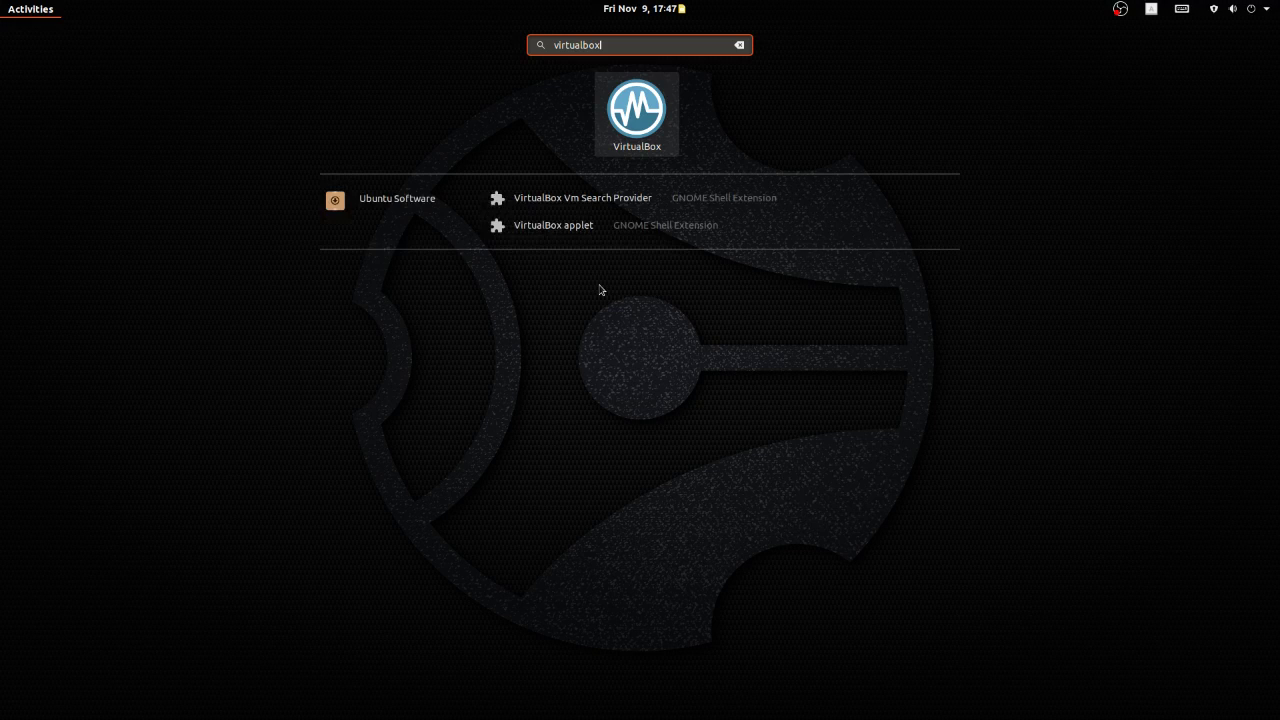
right_click(637, 116)
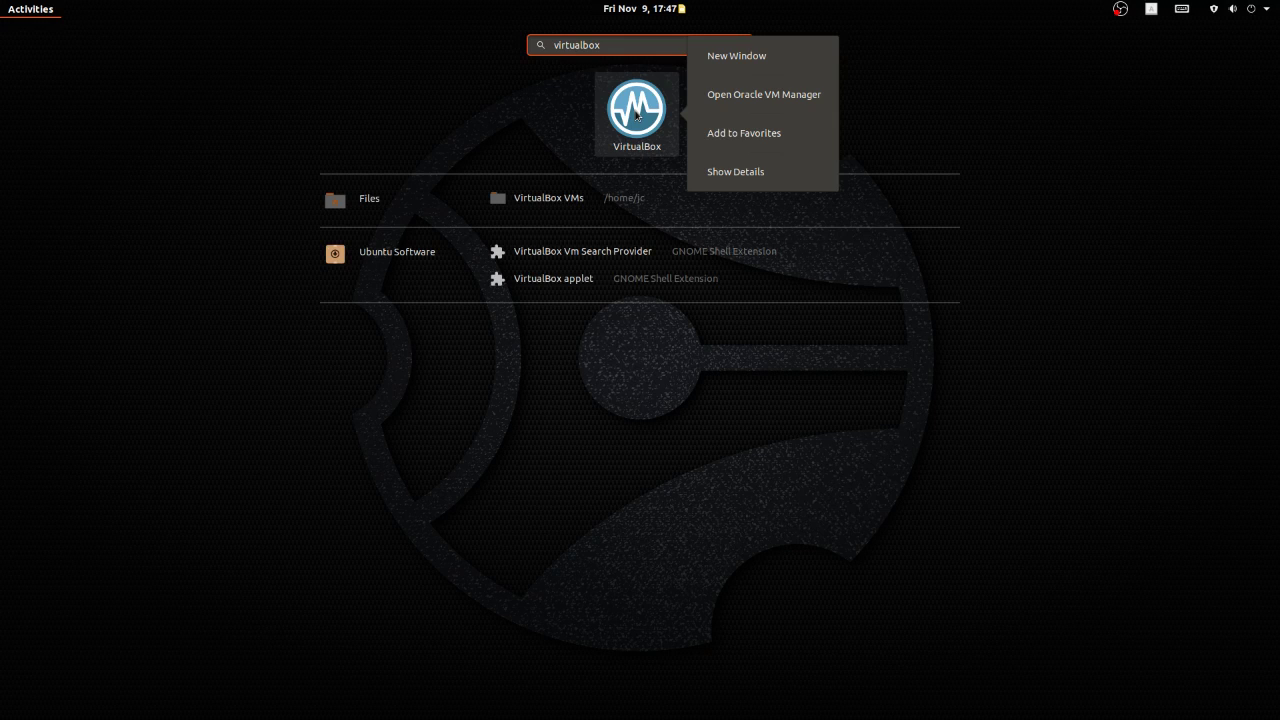
key("Escape")
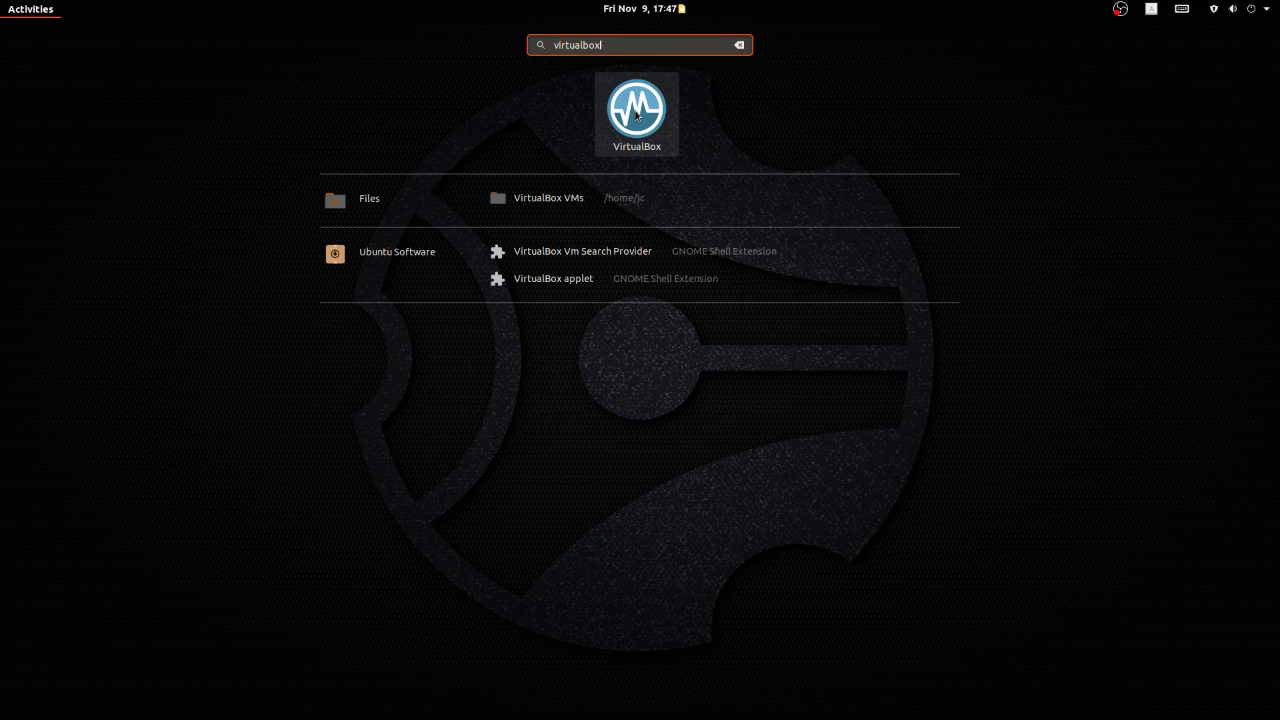
left_click(637, 116)
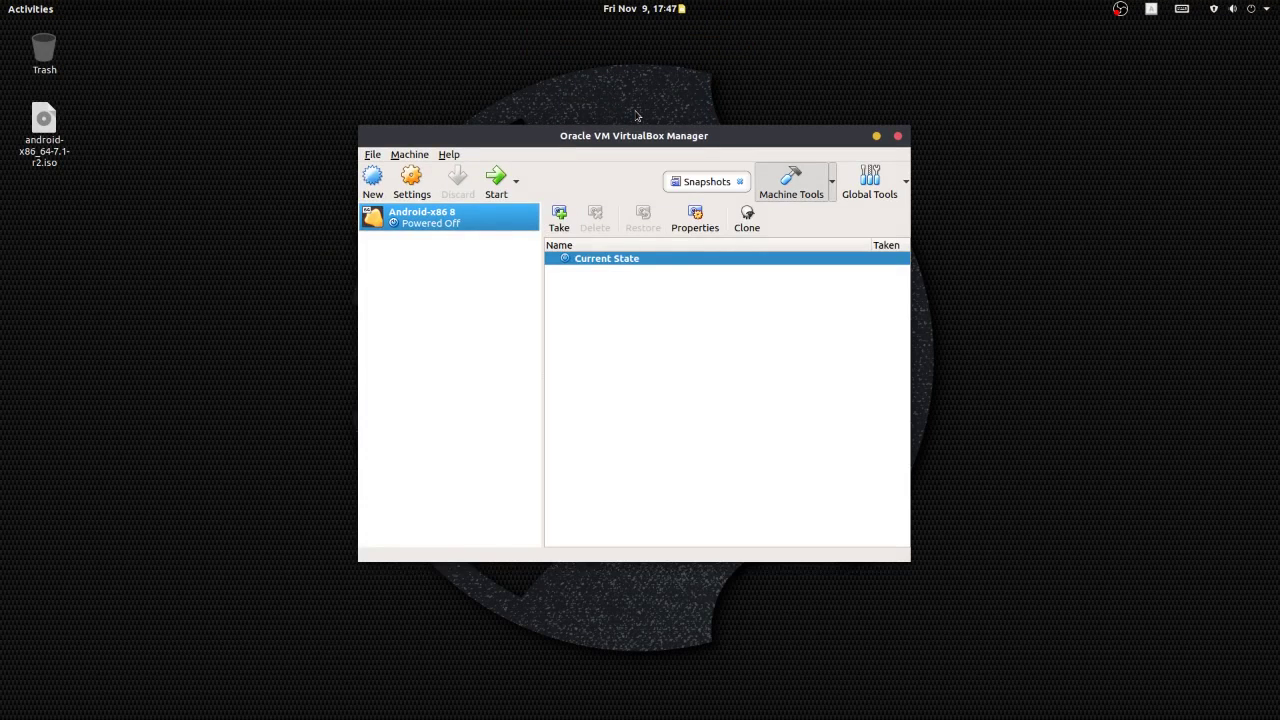
Start a new virtual machine named Android-x86 7 with type Linux and version Other Linux (64-bit)
left_click(375, 180)
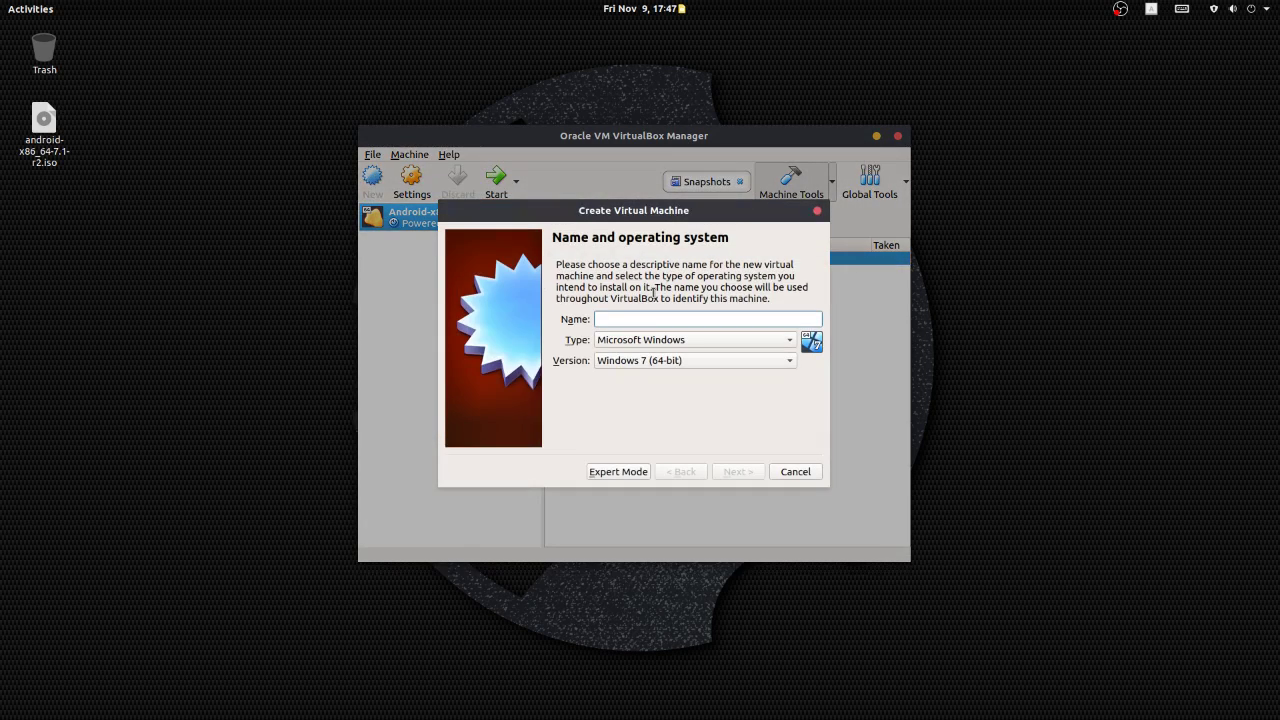
type("Android X-86 7")
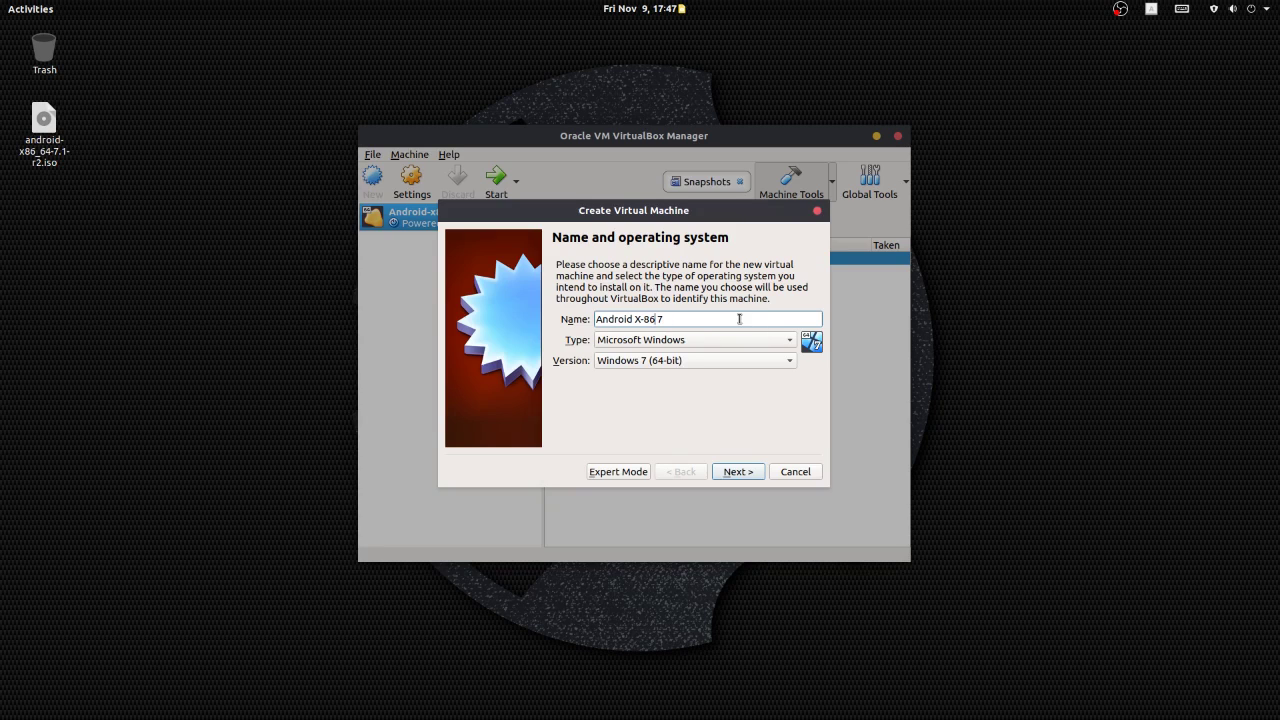
key("BackSpace")
key("BackSpace")
key("BackSpace")
type("-x")
left_click(705, 345)
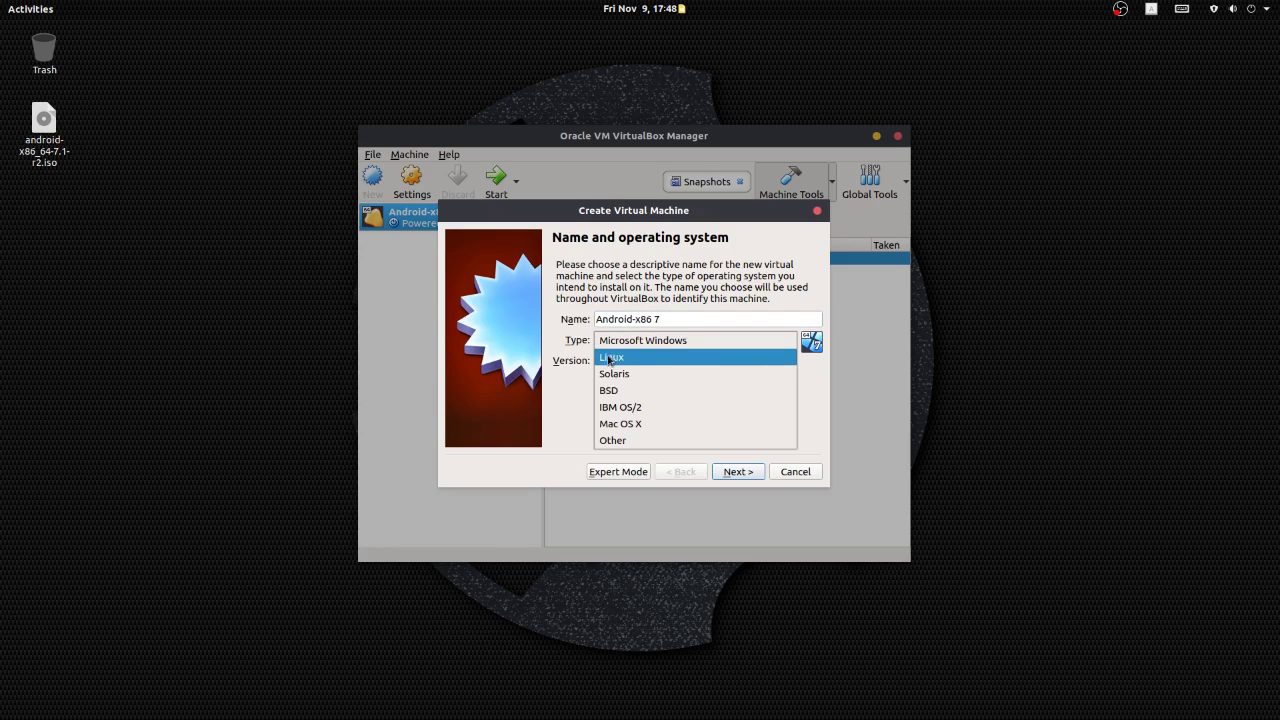
left_click(717, 358)
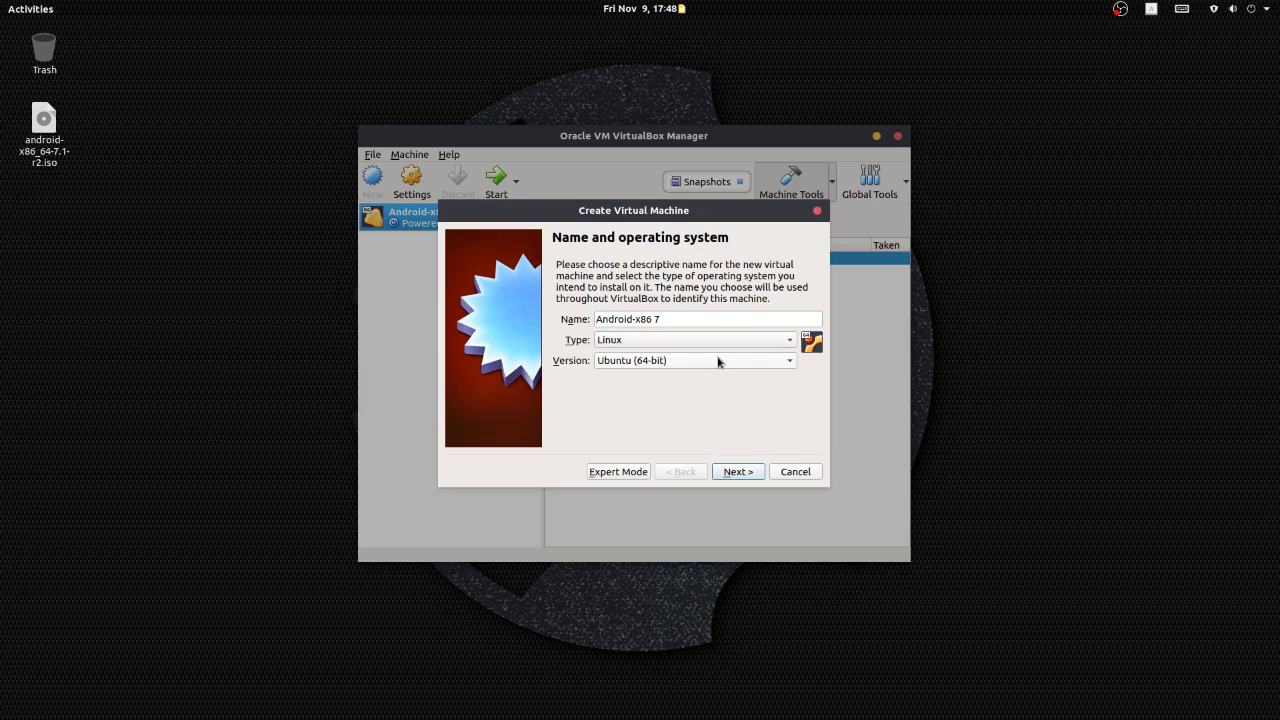
left_click(722, 362)
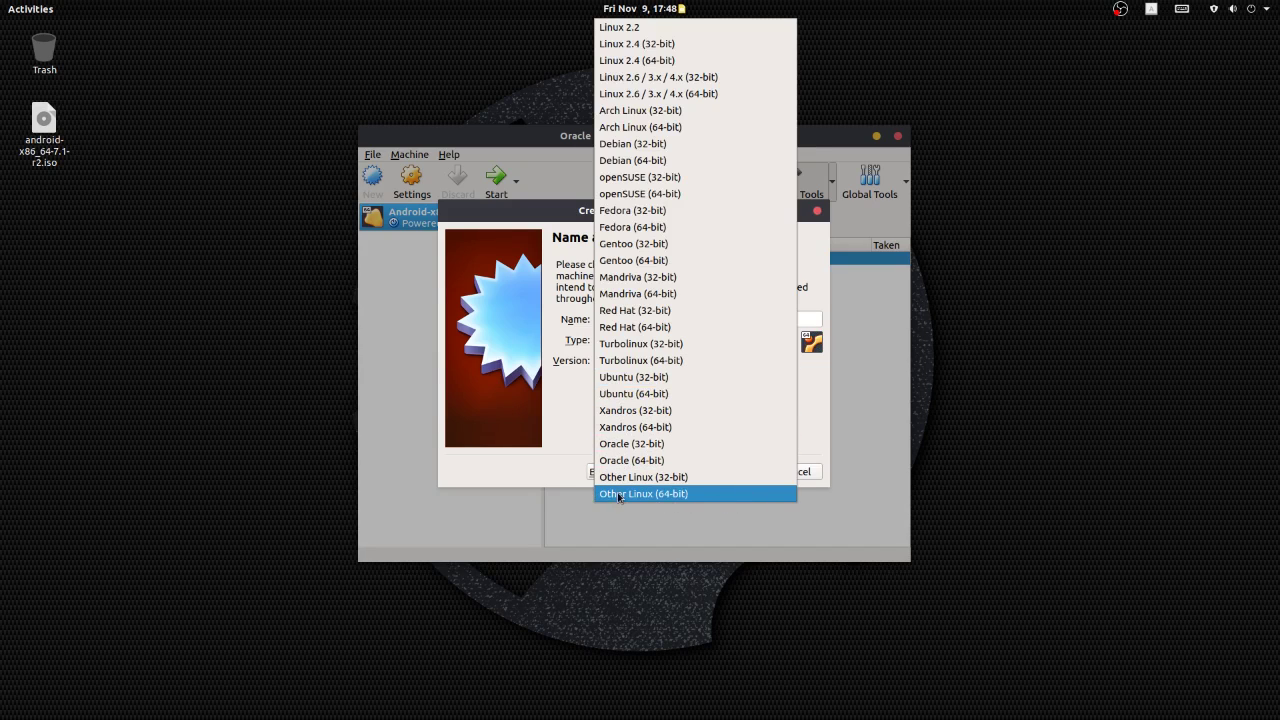
left_click(716, 494)
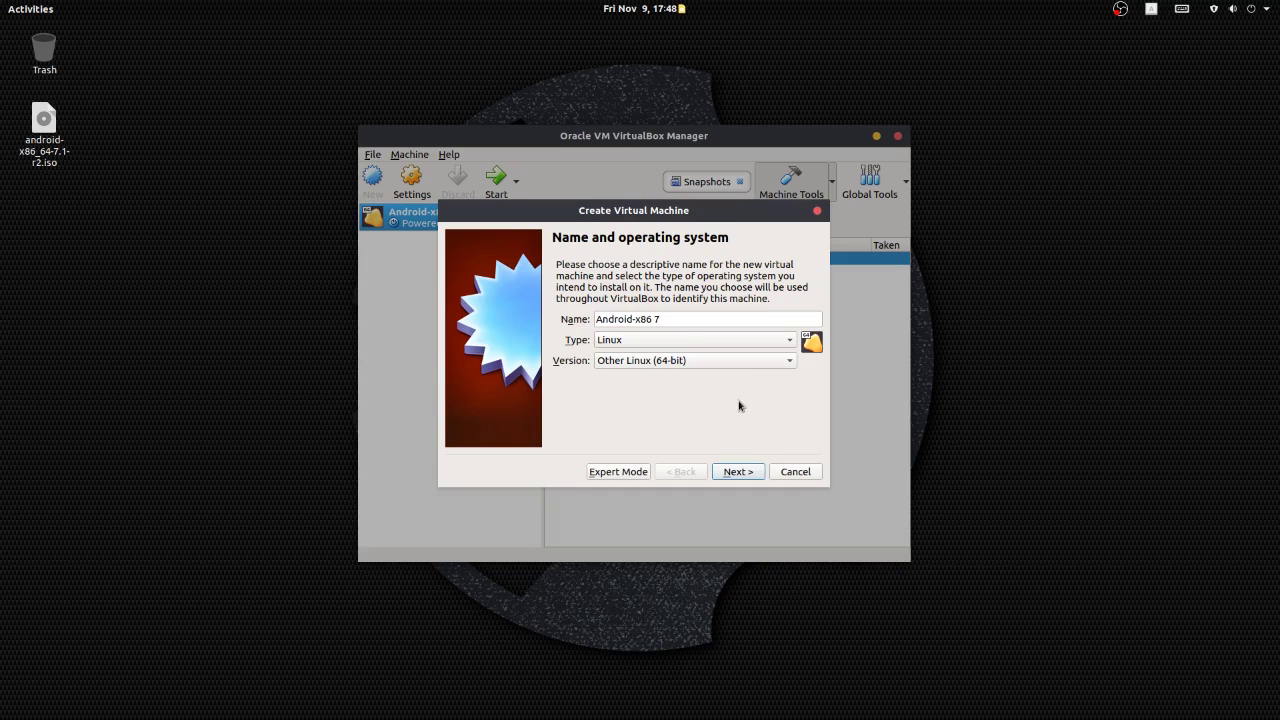
left_click(752, 478)
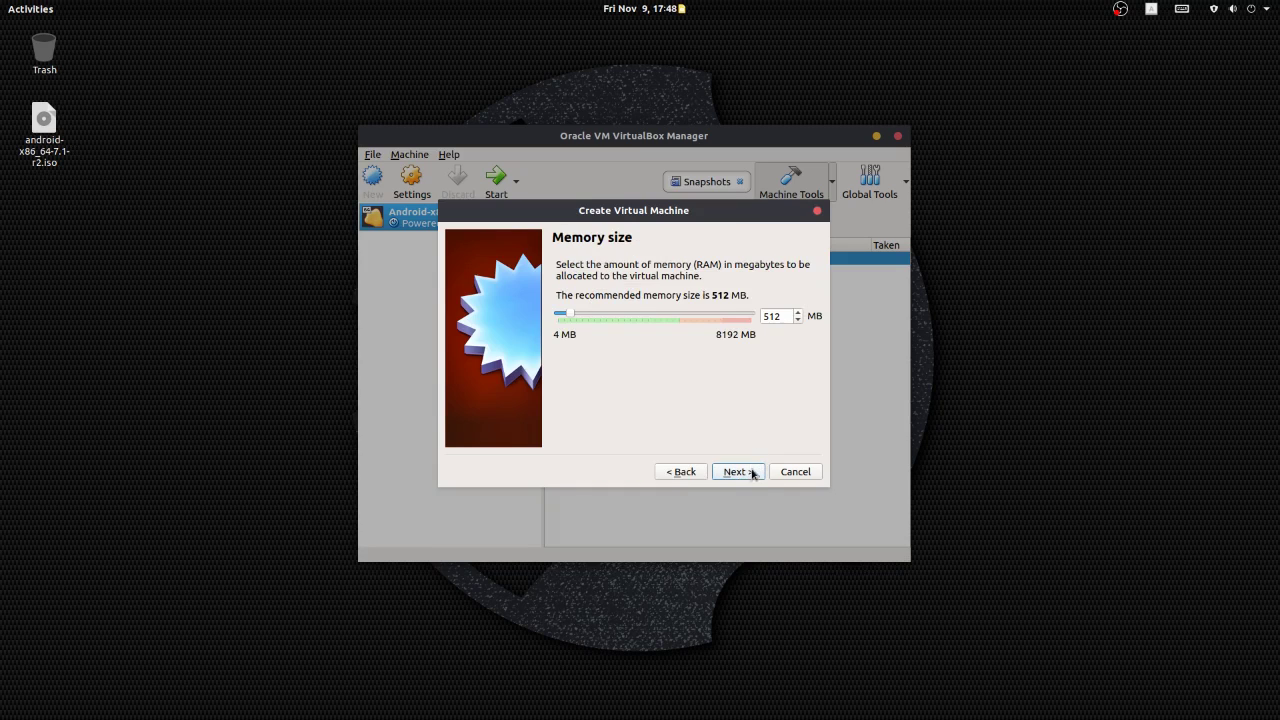
Set the new virtual machine's memory size to 2048 MB and continue to the hard disk options
double_click(787, 317)
type("2048")
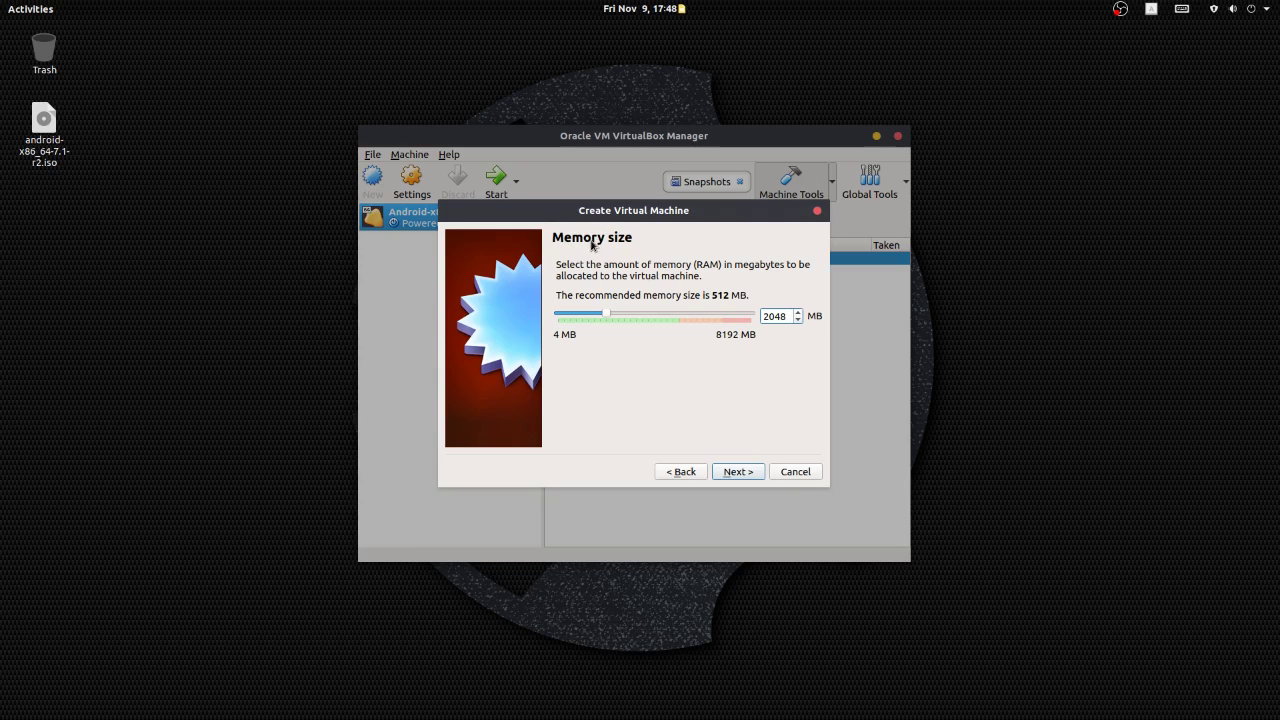
left_click_drag(722, 268, 695, 267)
left_click(709, 265)
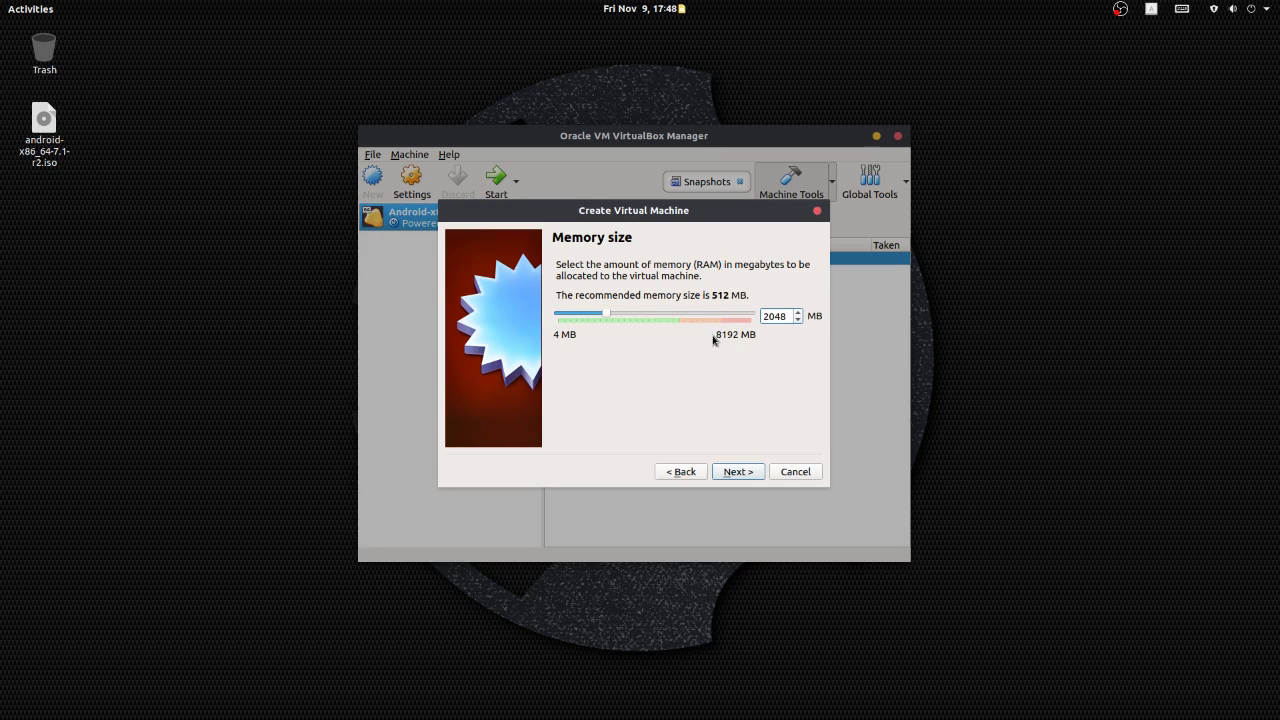
left_click(756, 475)
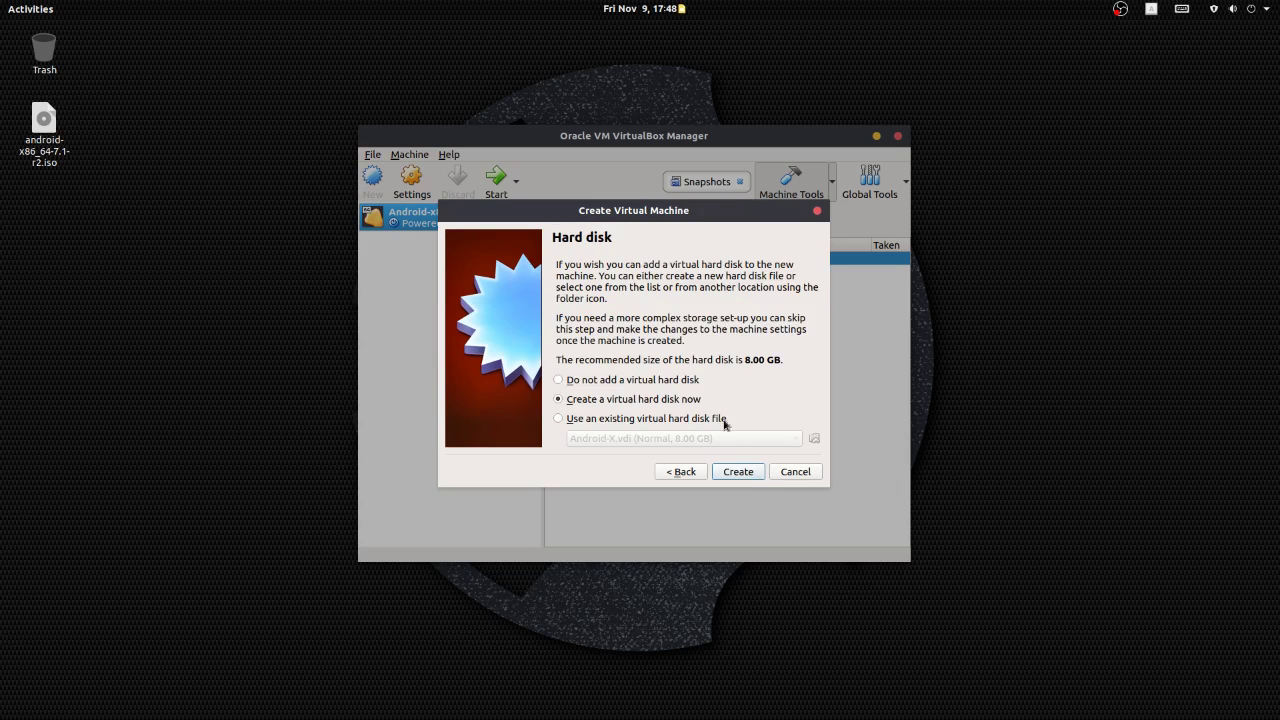
Create a dynamically allocated 8.00 GB VDI virtual hard disk named Android-x86 7 for the new machine
left_click(749, 477)
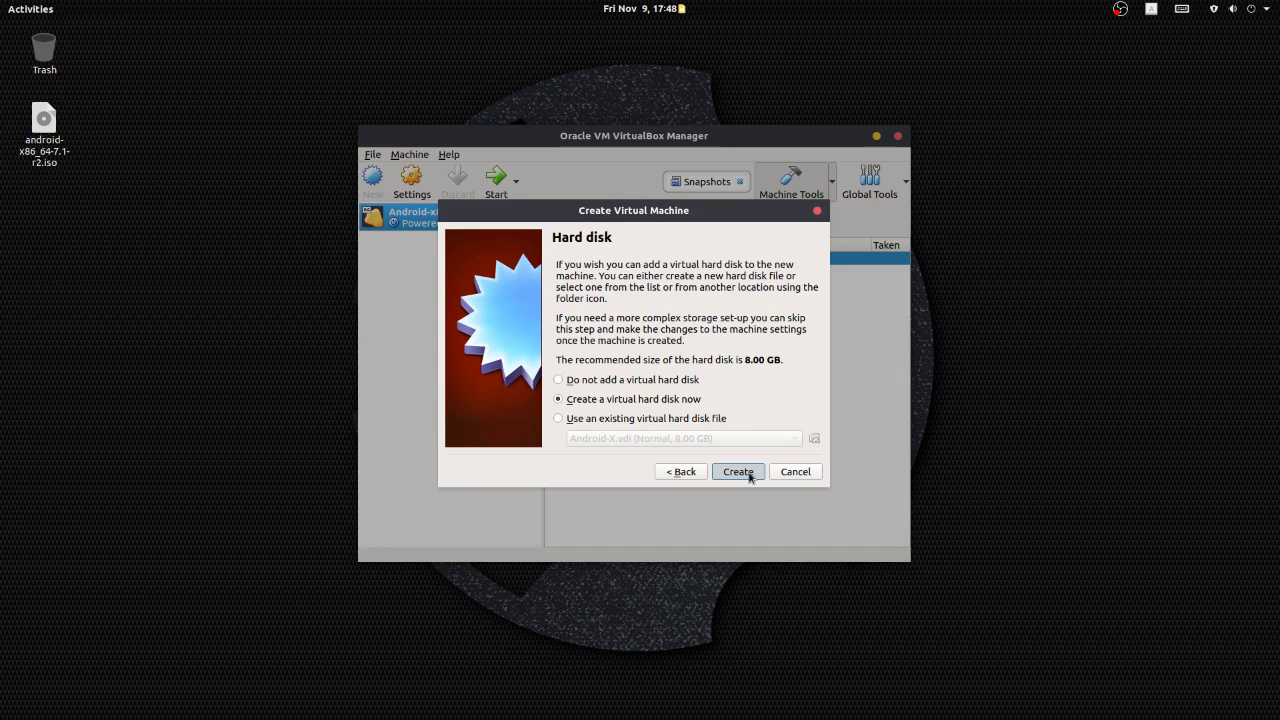
left_click(749, 477)
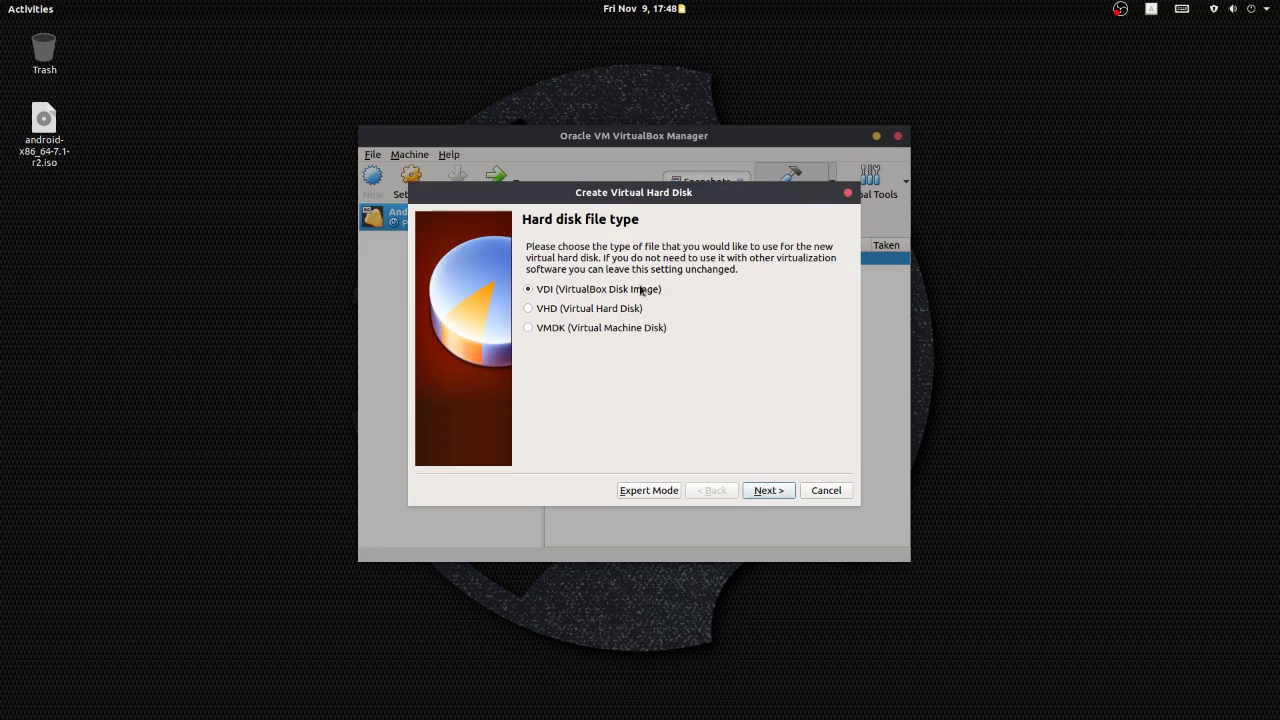
left_click(786, 497)
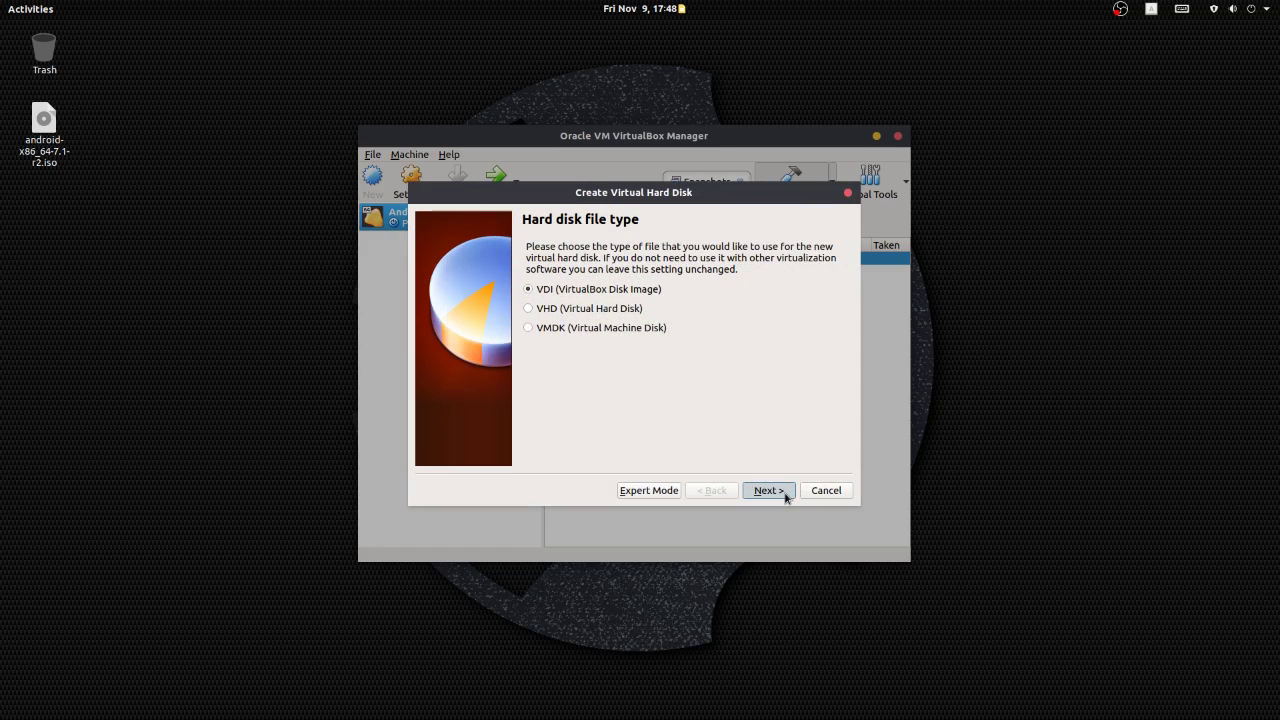
left_click(786, 497)
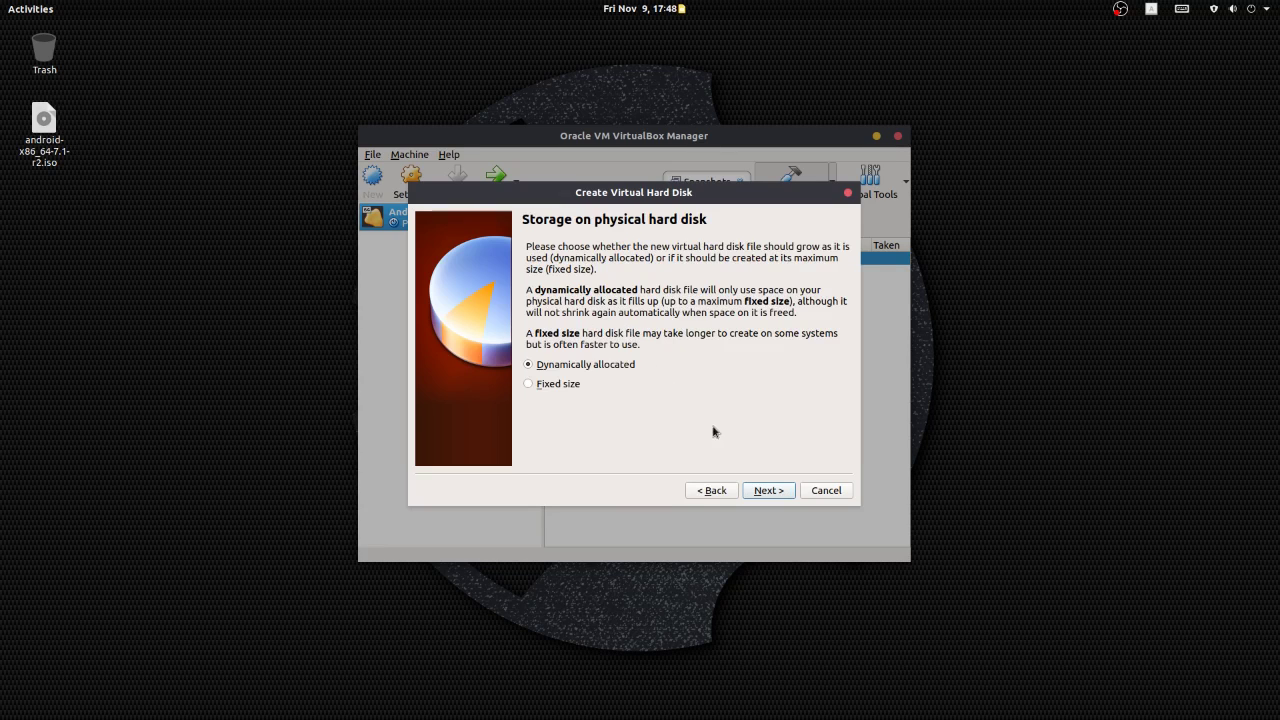
left_click(785, 497)
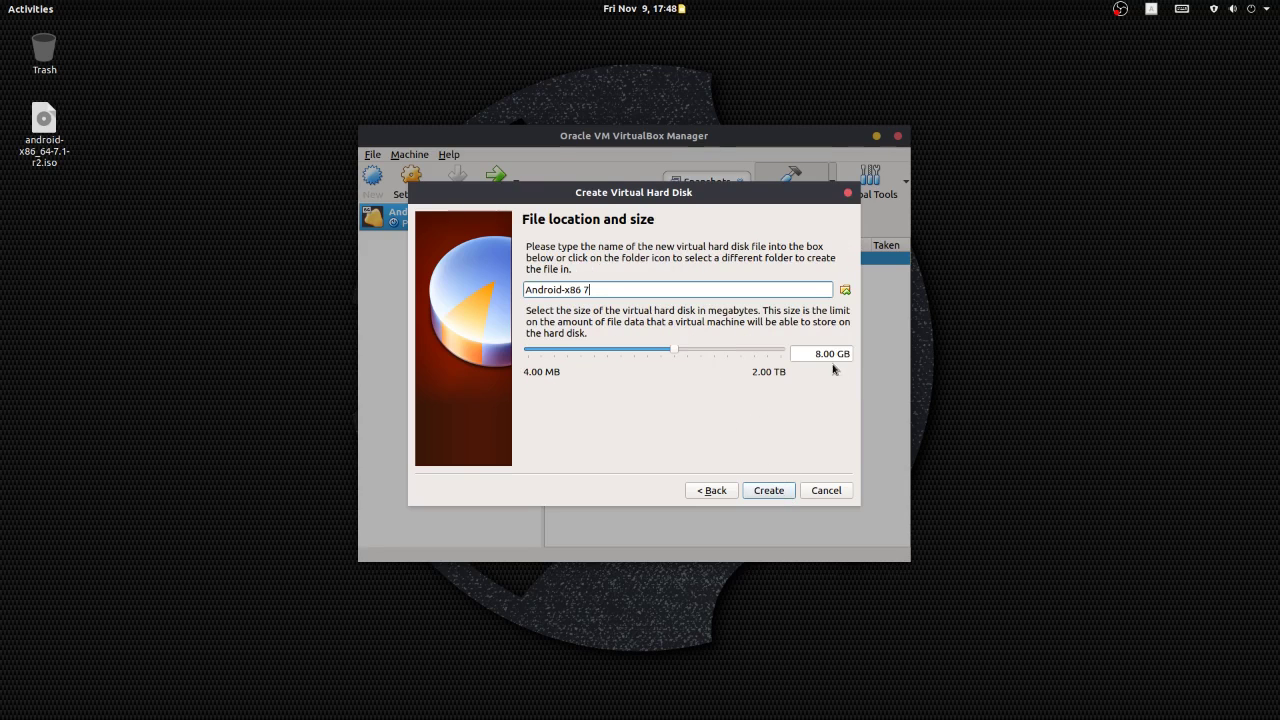
left_click(788, 494)
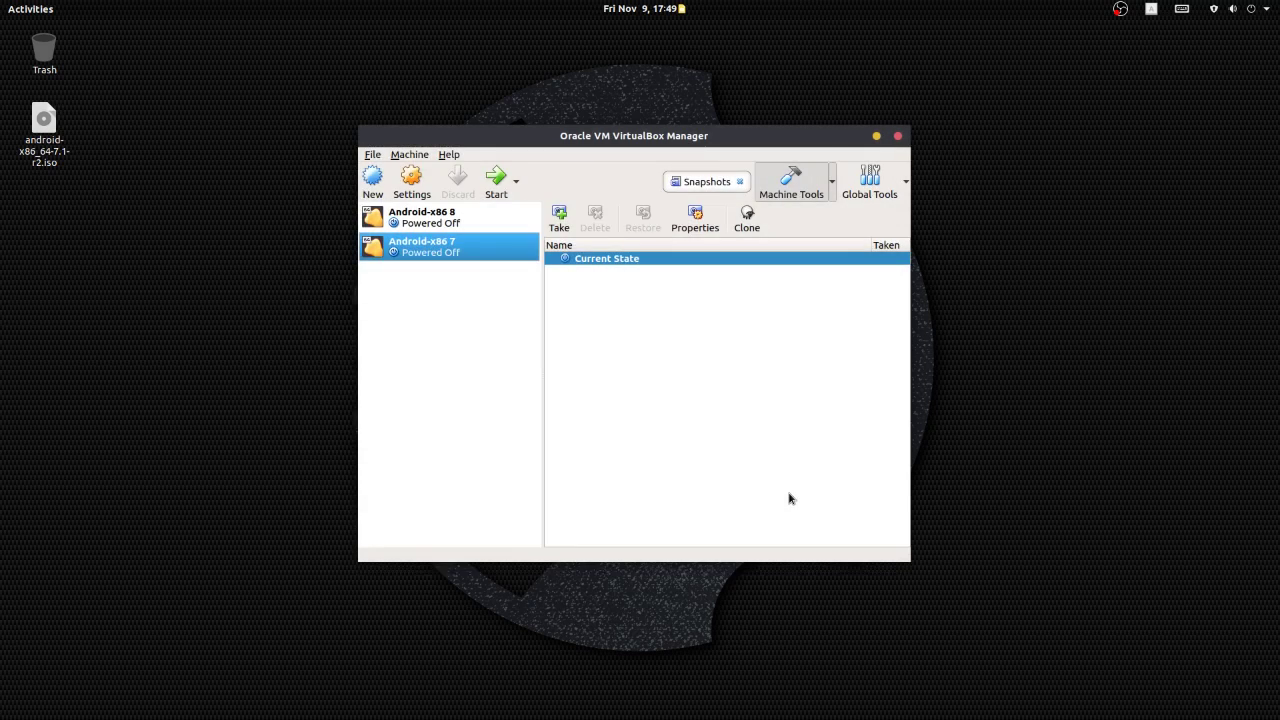
Add an optical drive with android-x86_64-7.1-r2.iso from the Desktop to the Android-x86 7 machine's IDE controller and save the settings
right_click(418, 253)
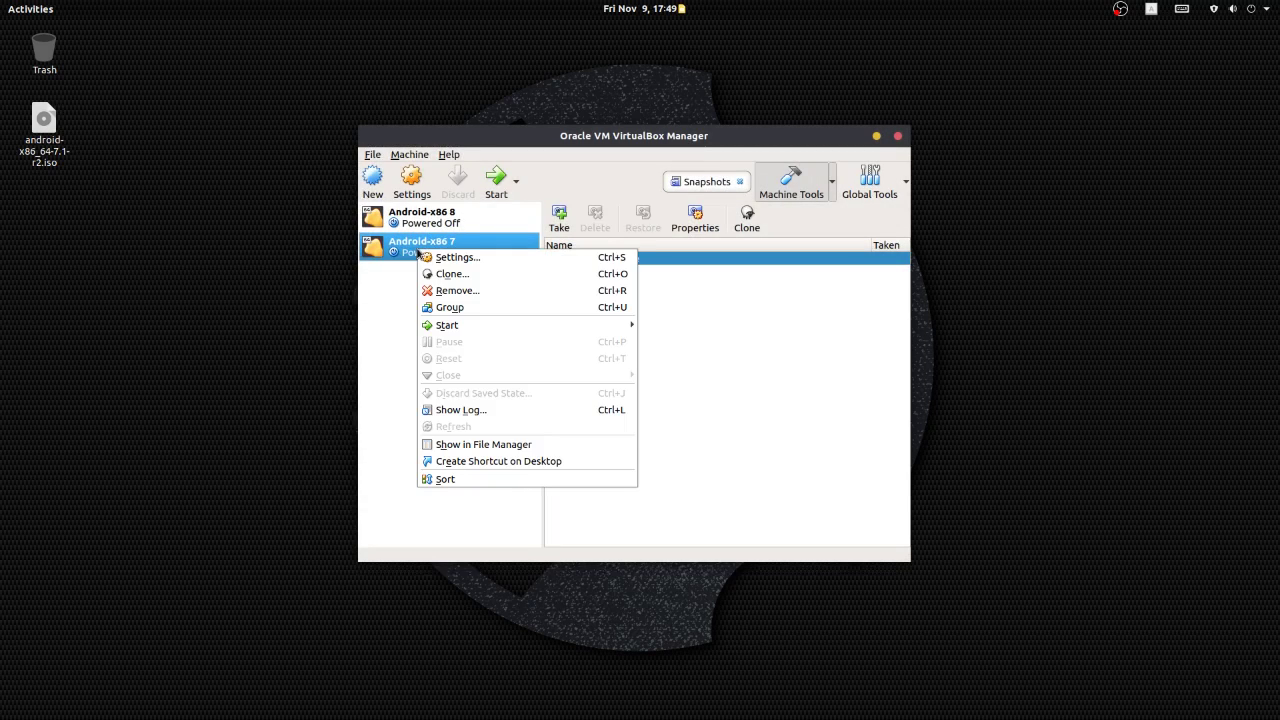
left_click(494, 258)
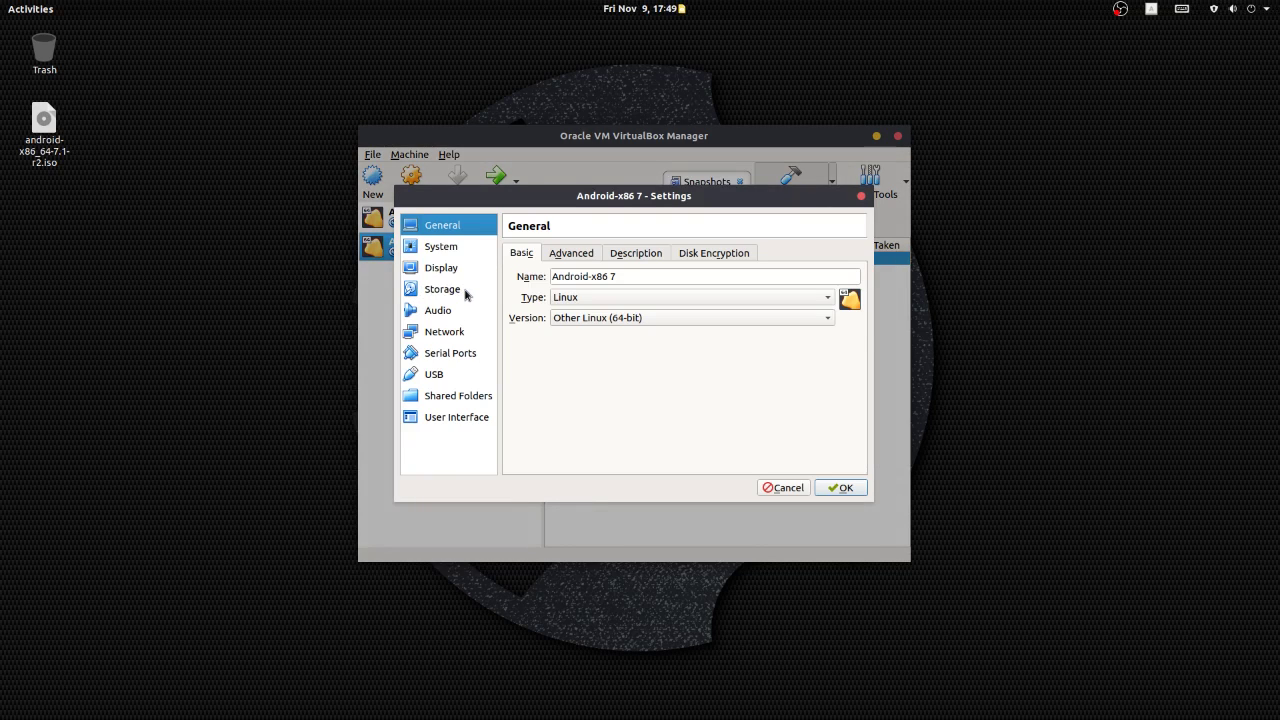
left_click(465, 292)
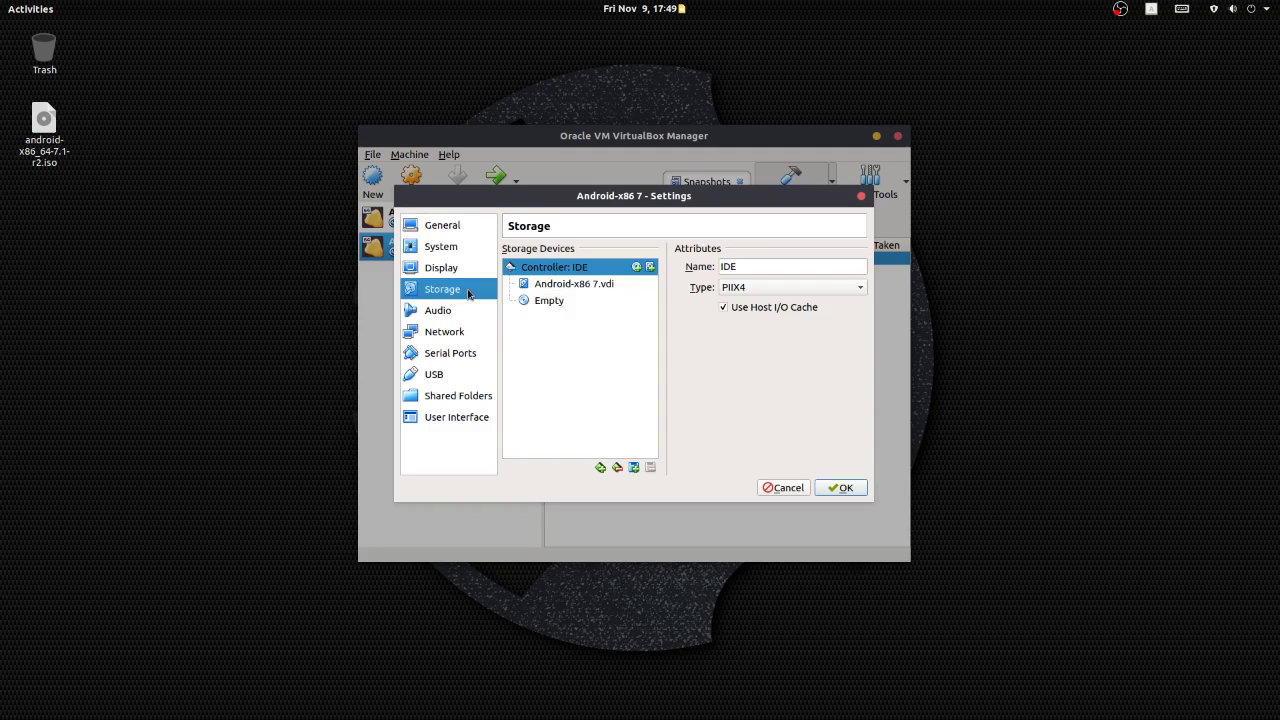
left_click(636, 267)
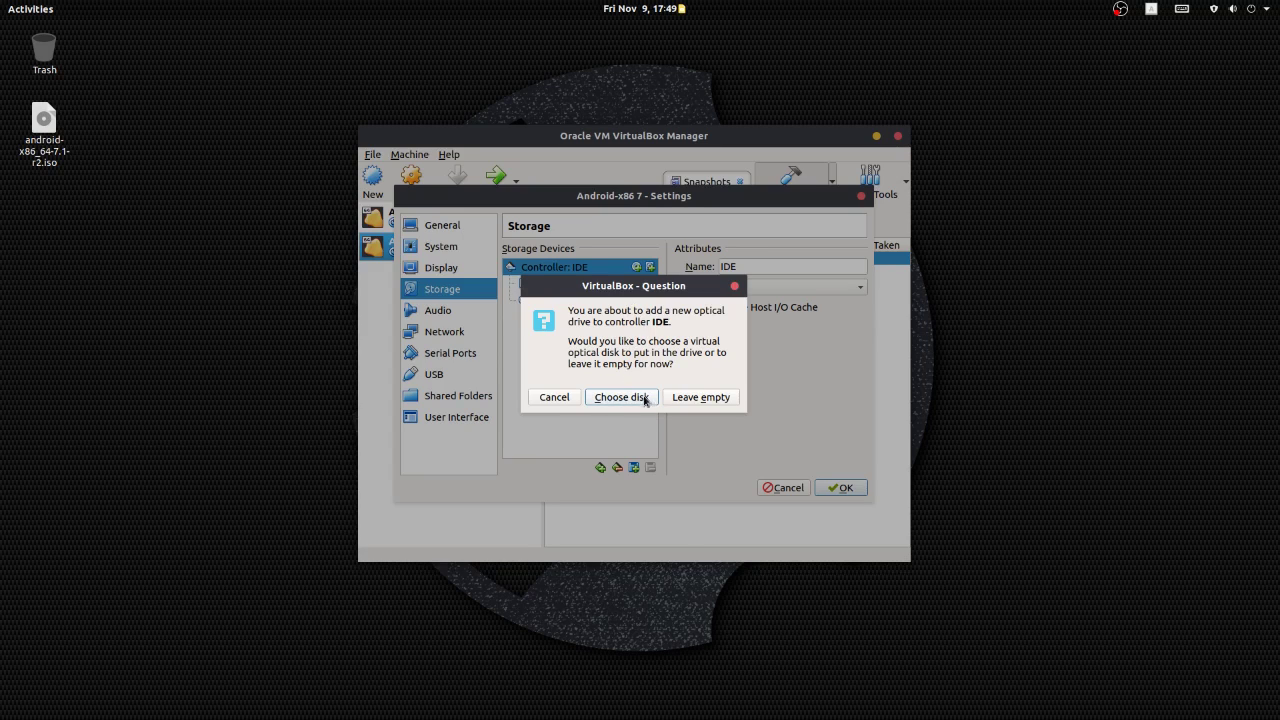
left_click(612, 405)
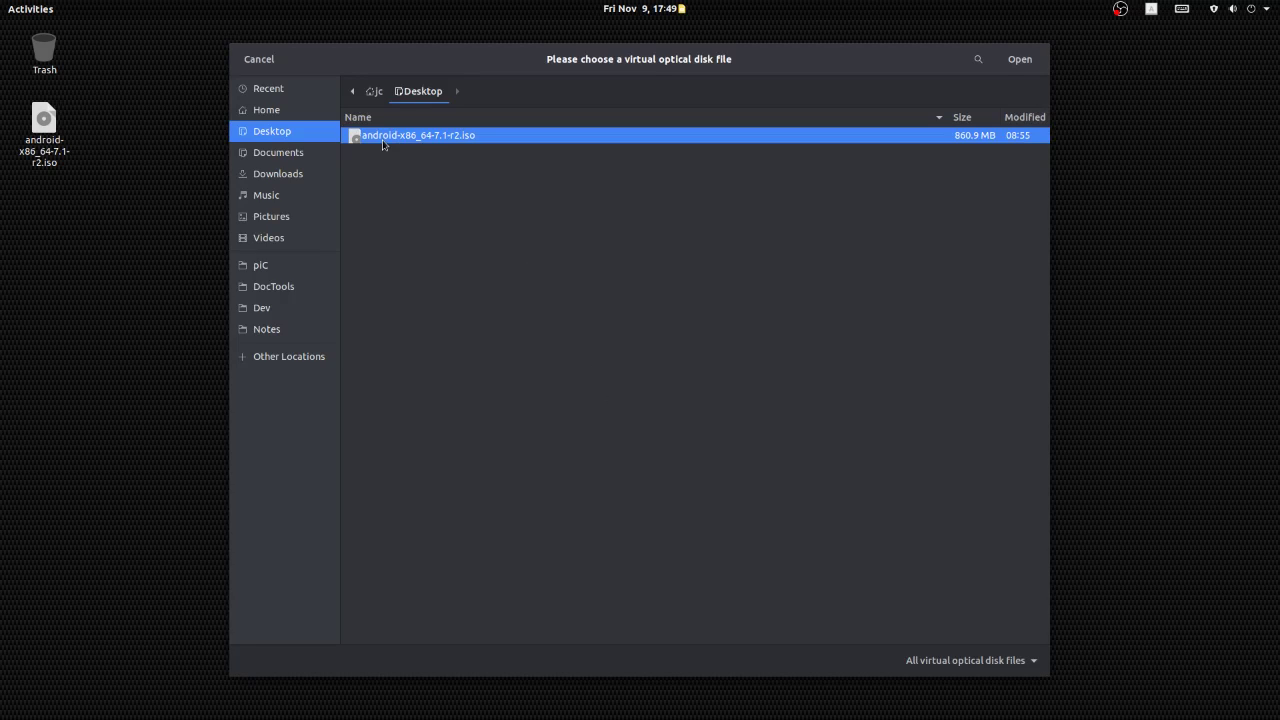
left_click(44, 125)
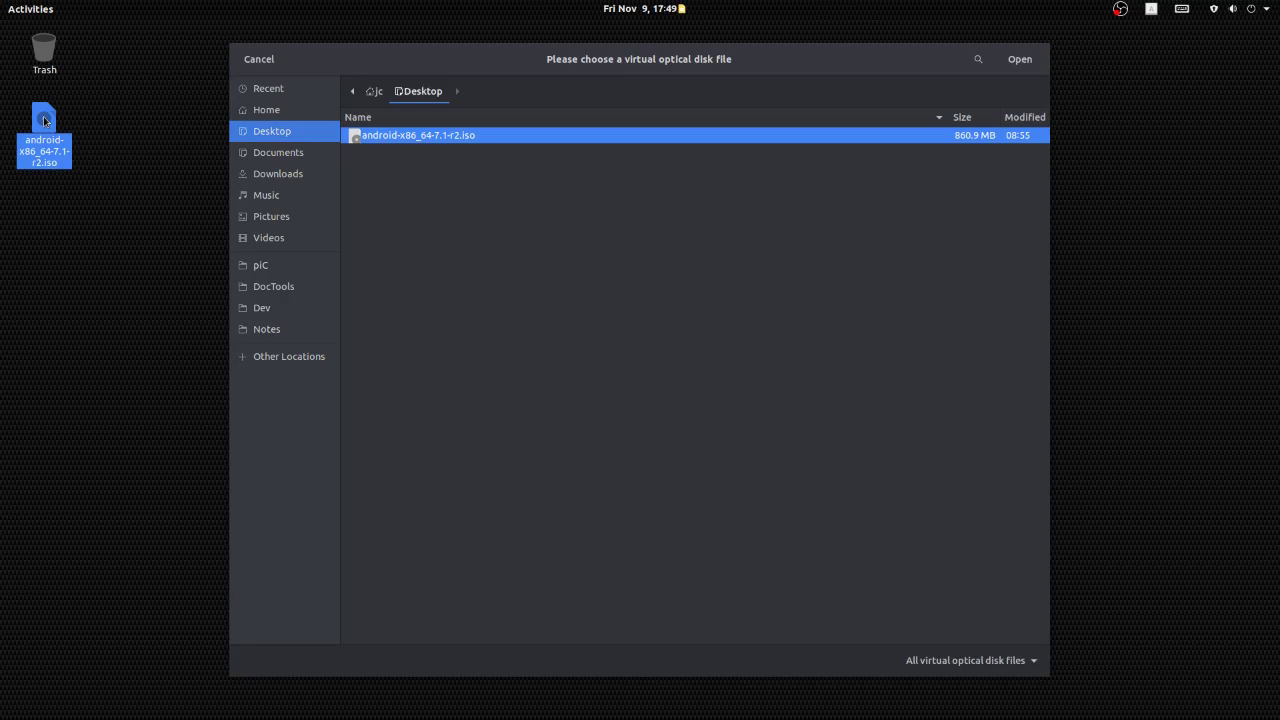
left_click(406, 137)
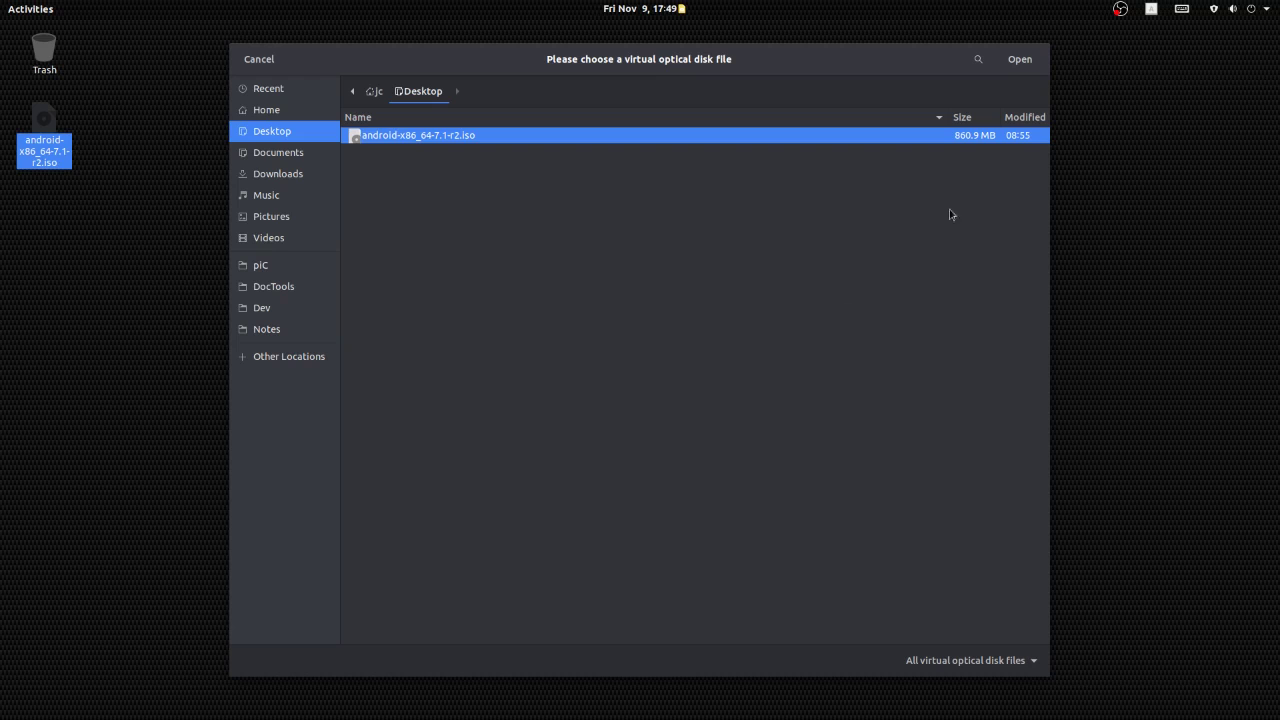
left_click(1032, 67)
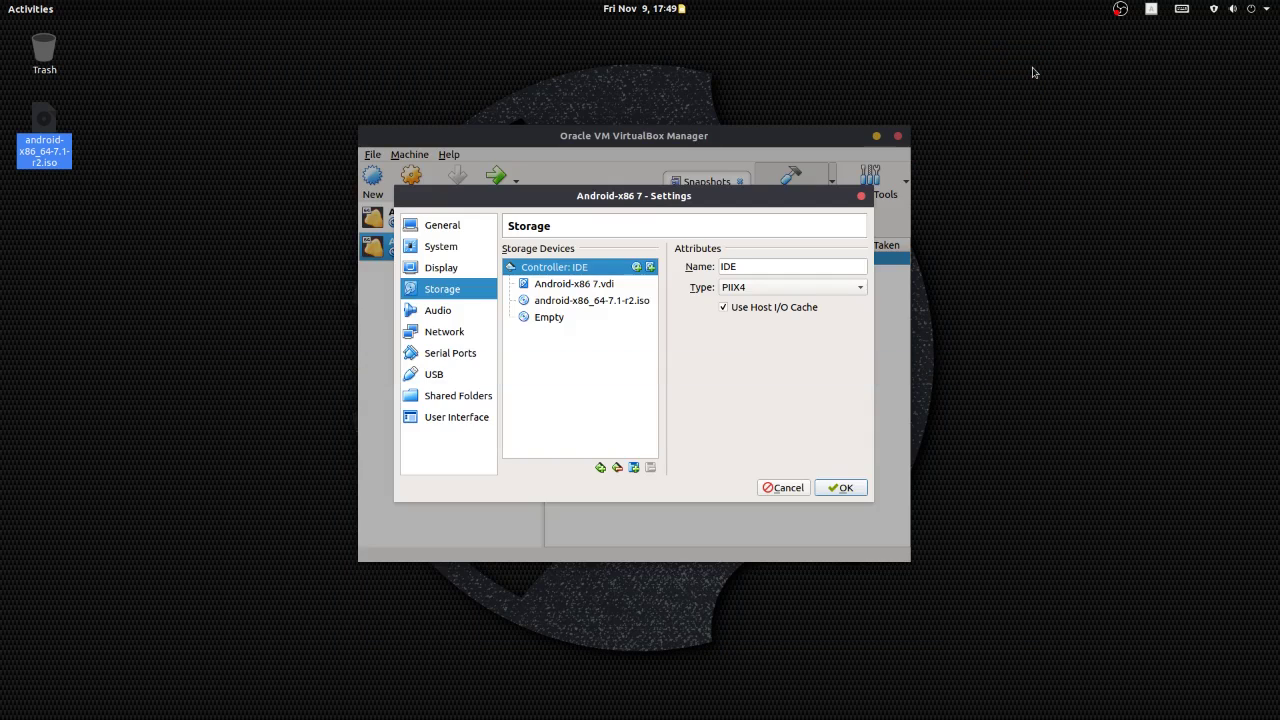
left_click(542, 307)
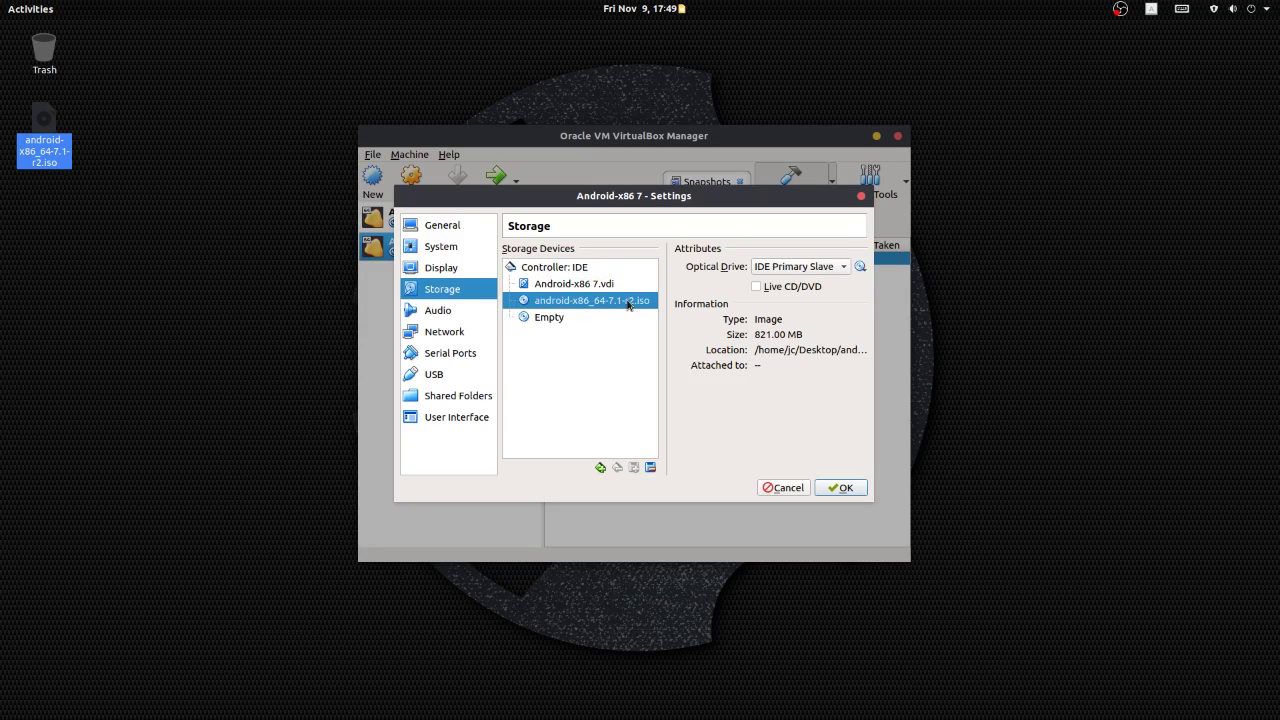
left_click(44, 120)
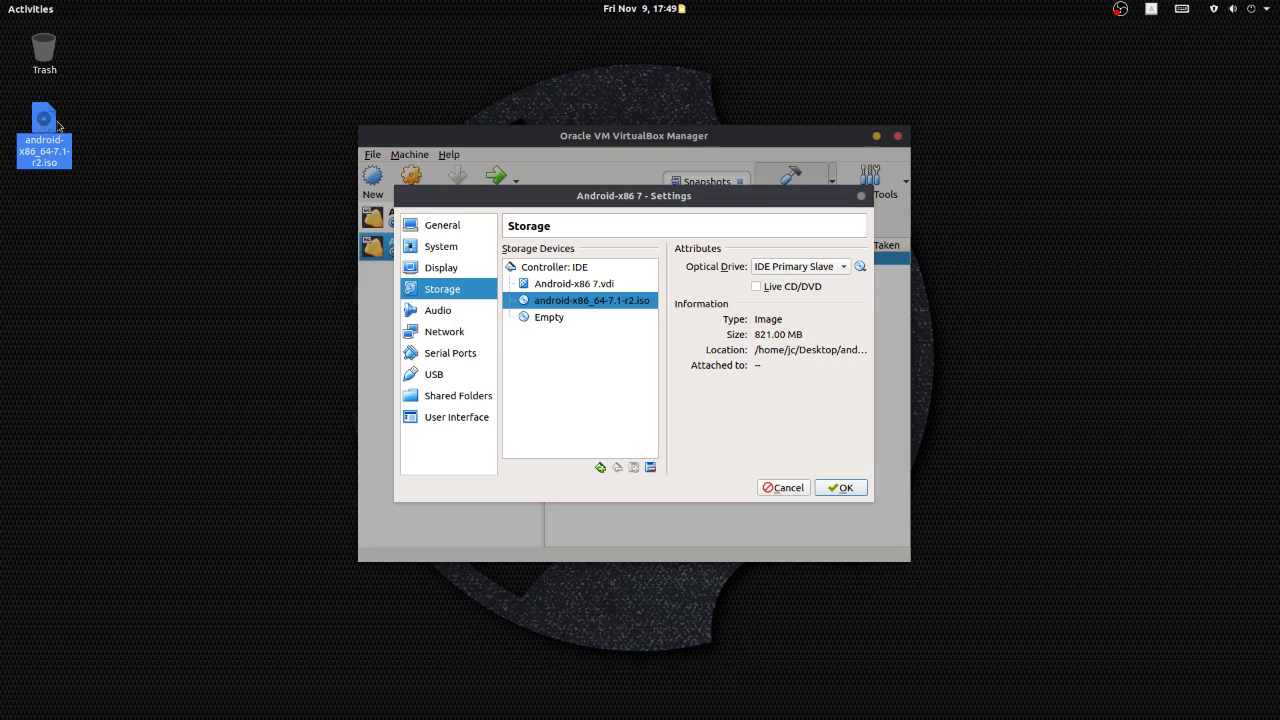
left_click(558, 300)
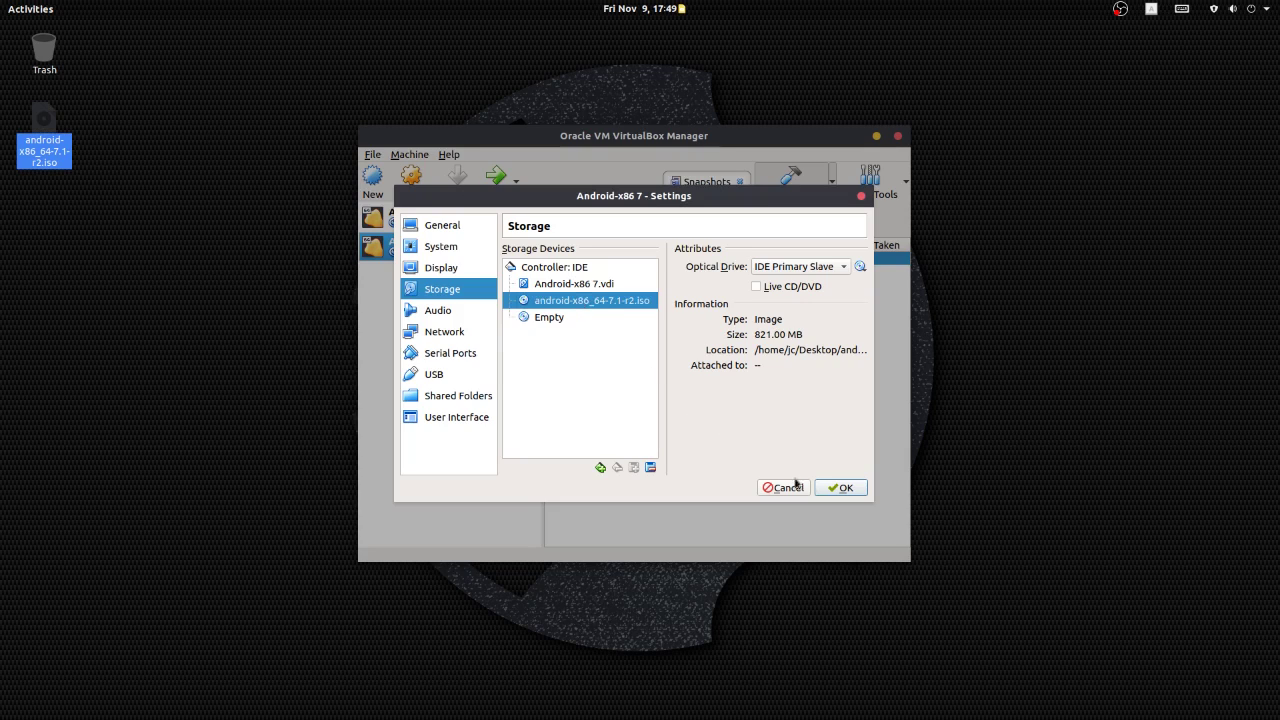
left_click(858, 492)
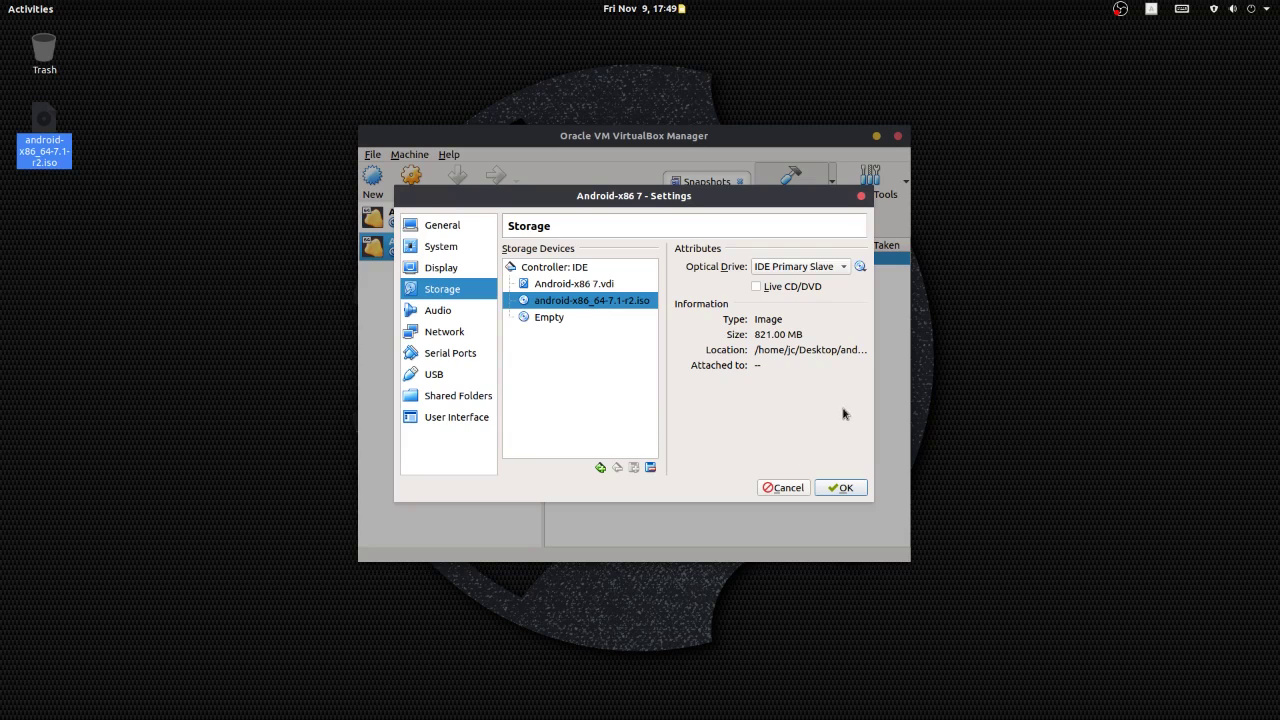
key("Return")
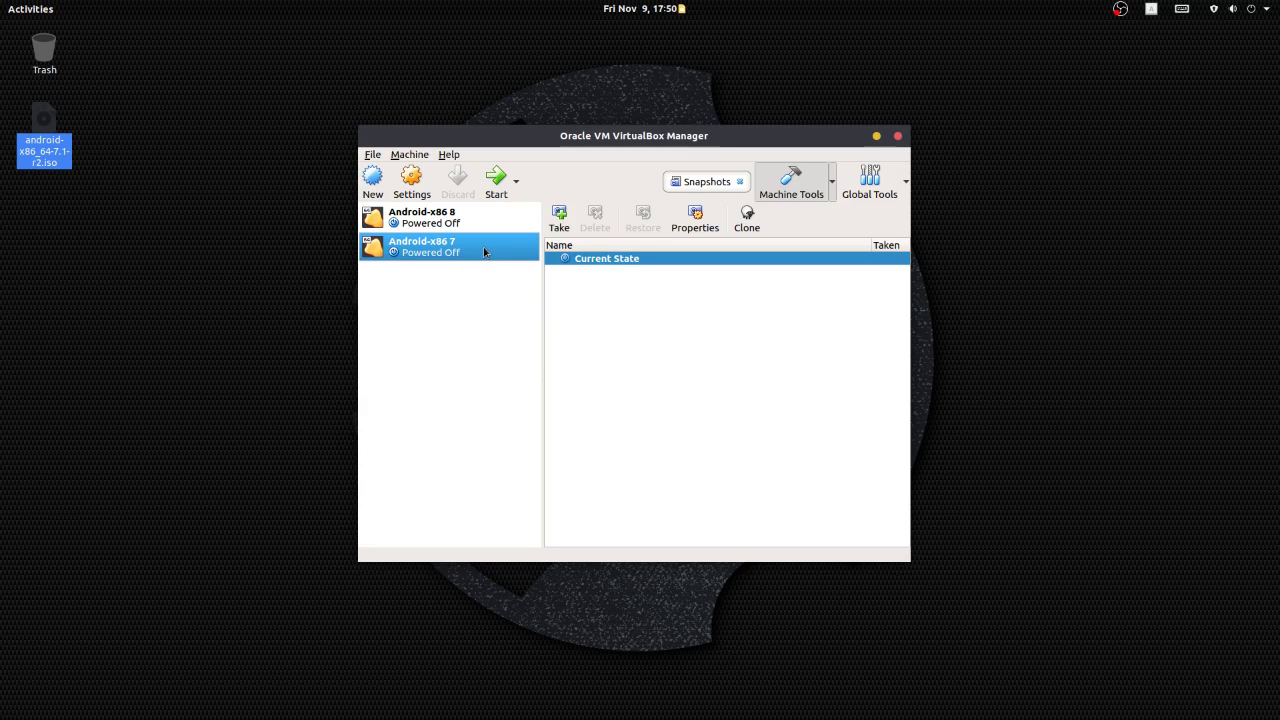
Start the Android-x86 7 virtual machine and boot its Auto_Installation option from the advanced options
left_click(497, 183)
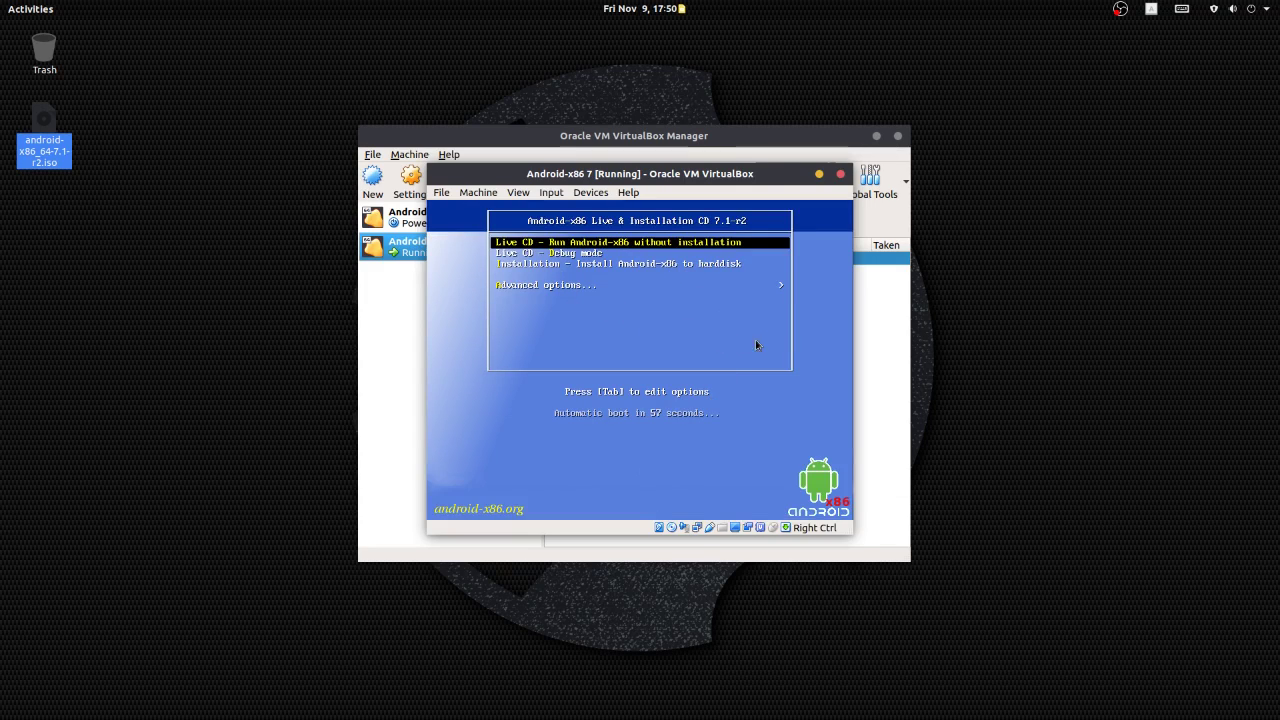
key("Down")
key("Down")
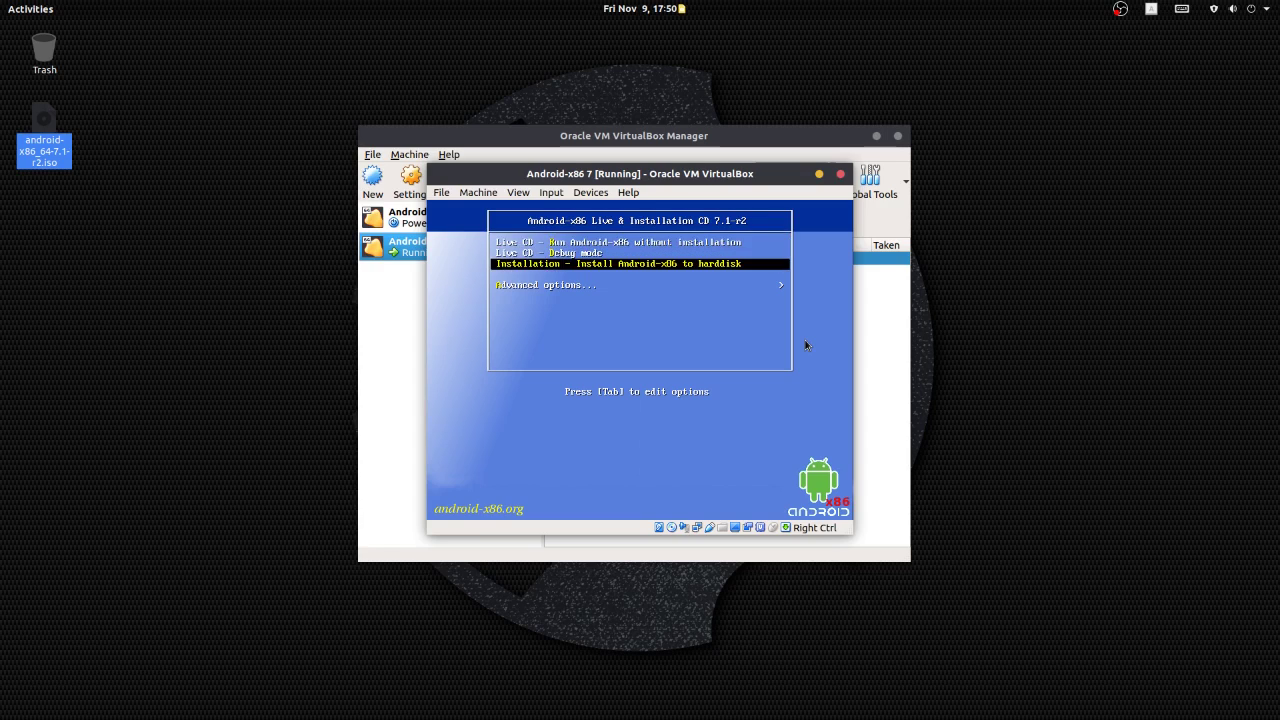
key("Down")
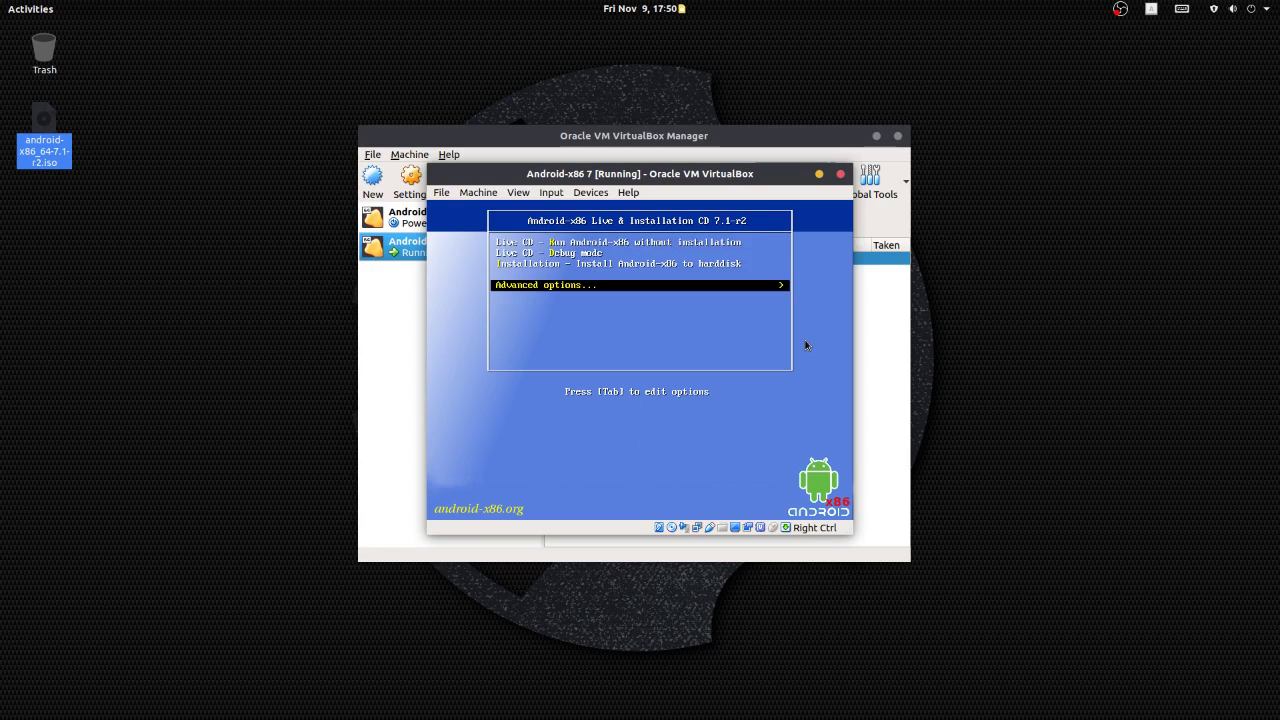
key("Return")
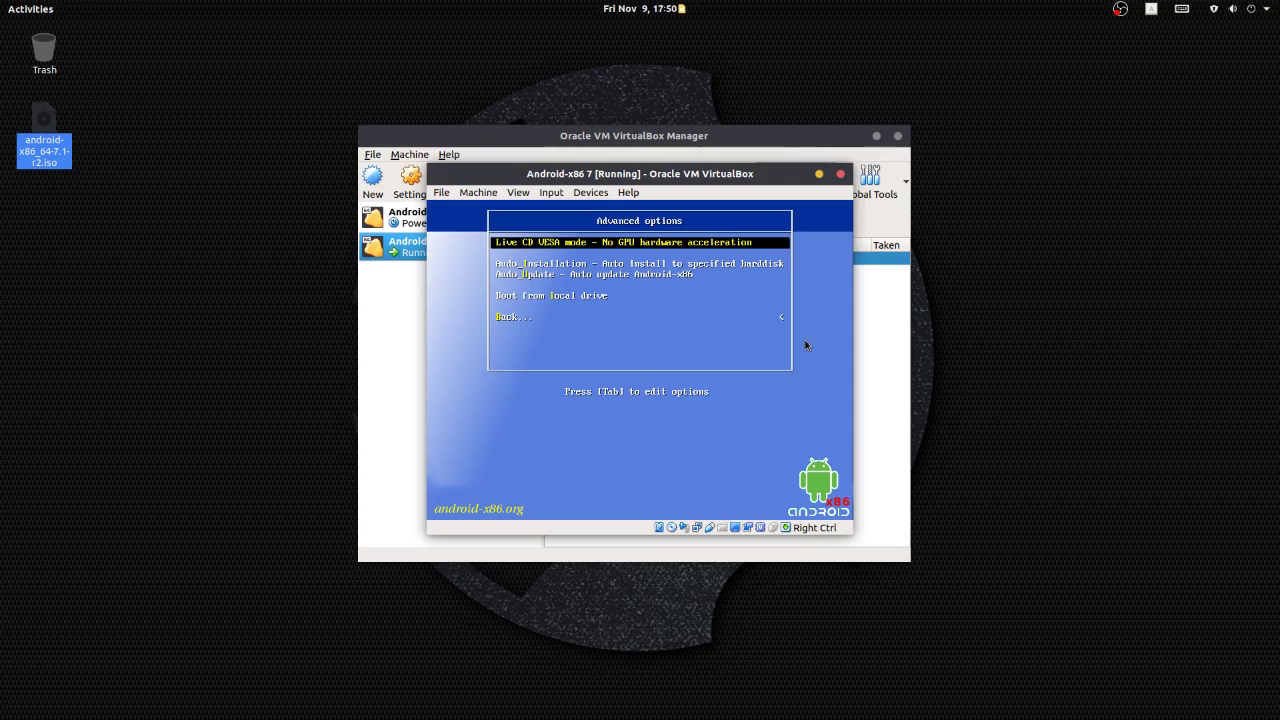
key("Down")
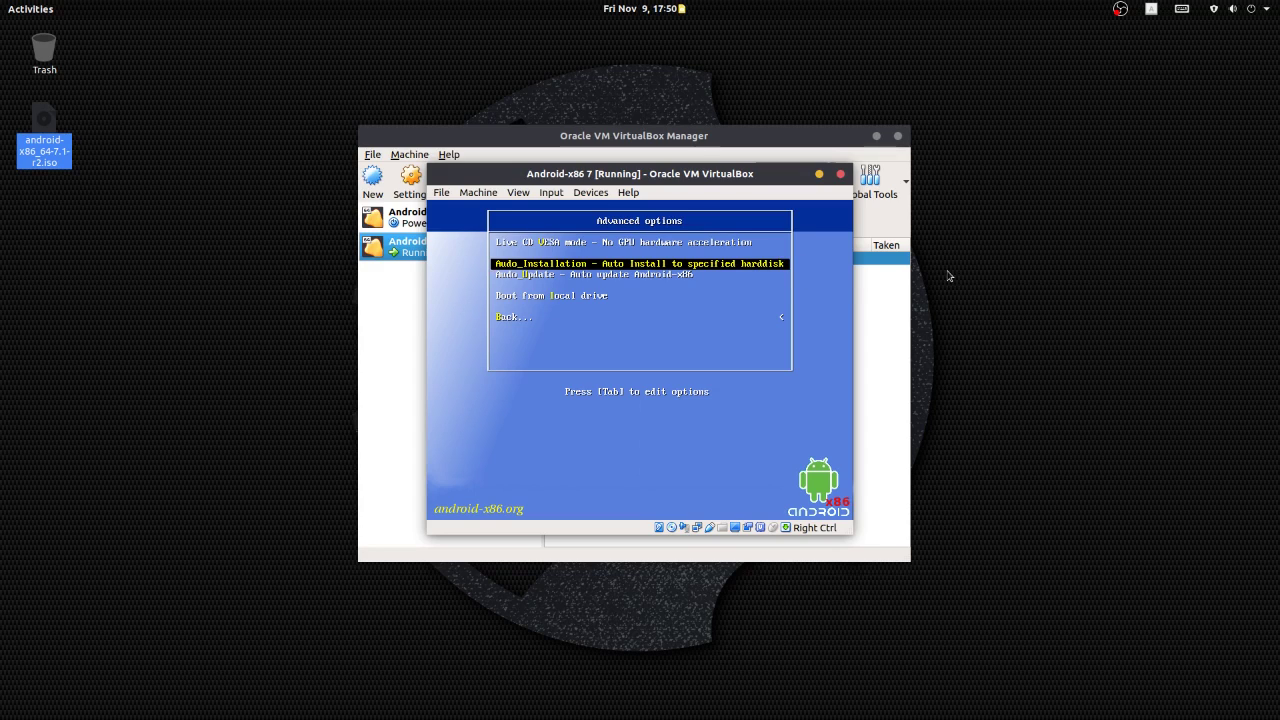
key("Return")
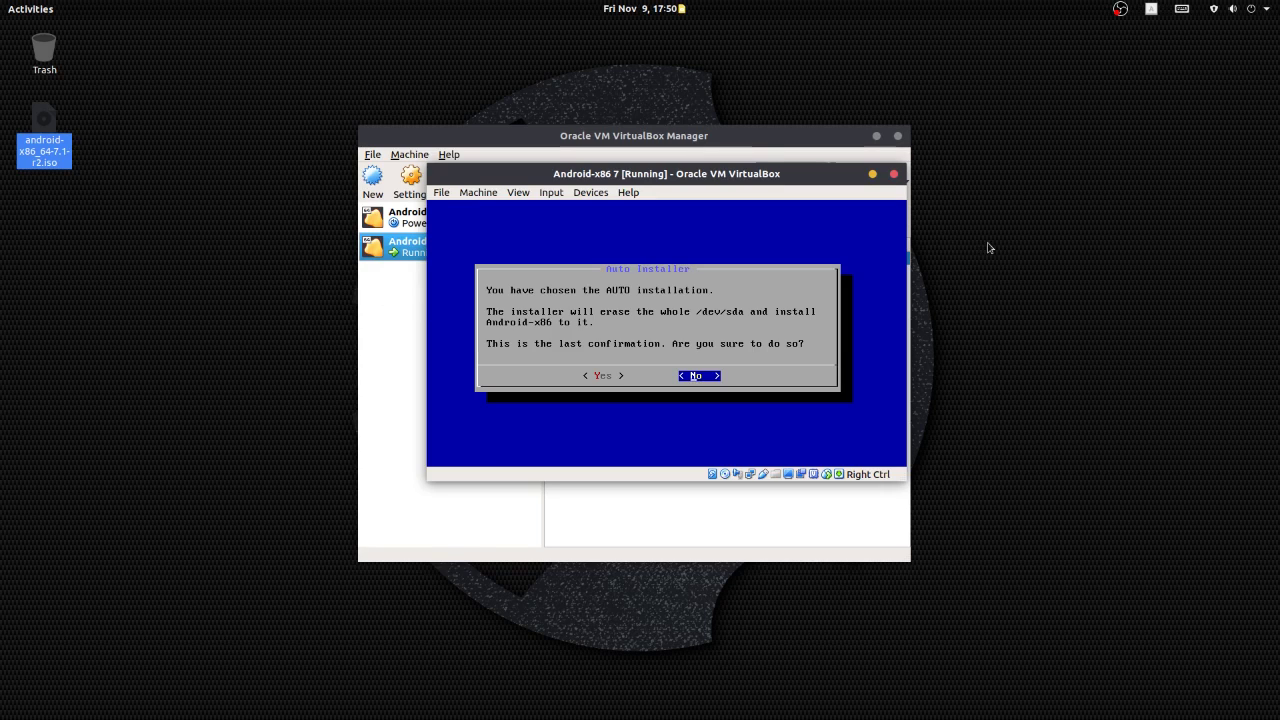
Confirm the automatic installation of Android-x86 over the whole /dev/sda disk and reboot the virtual machine once it finishes
key("Left")
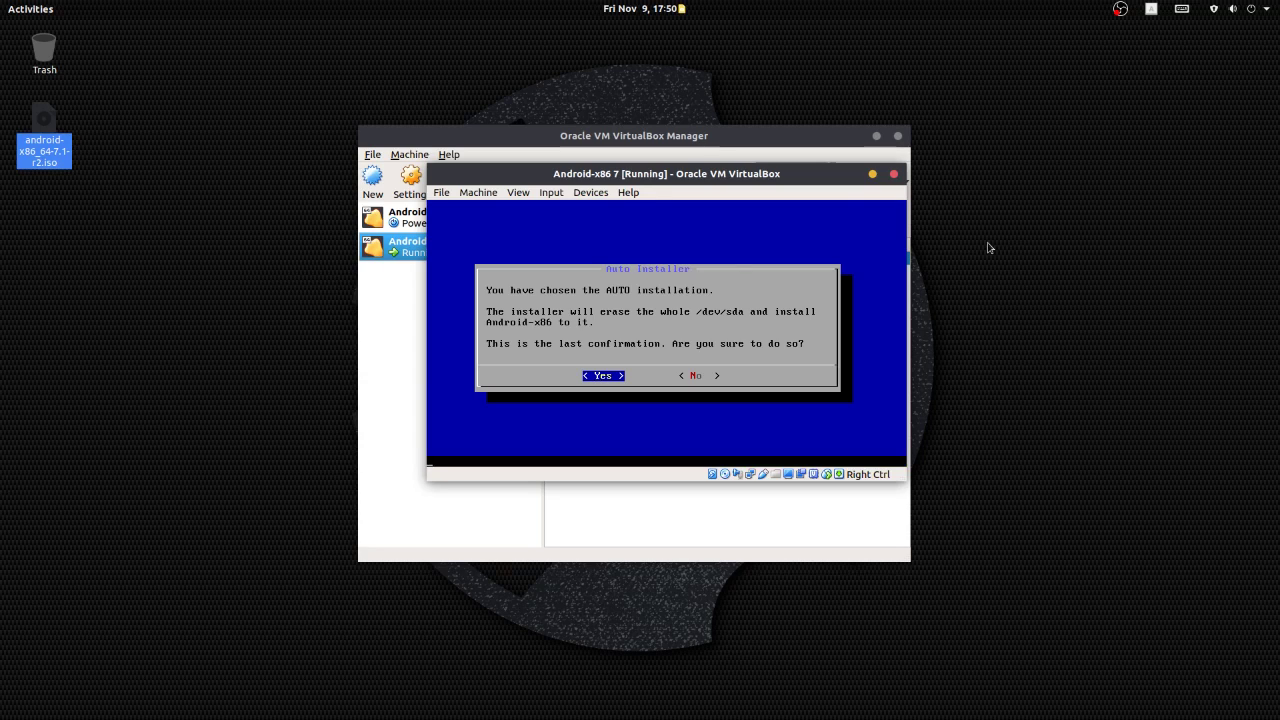
key("Return")
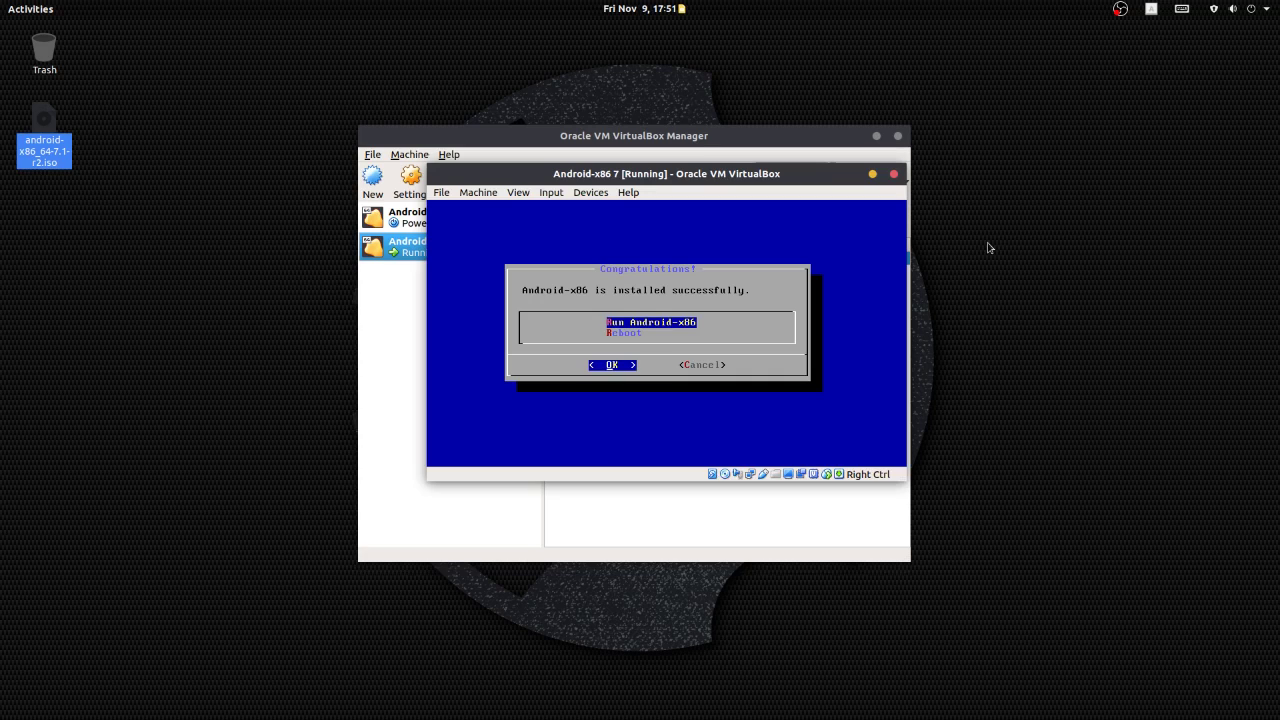
key("Down")
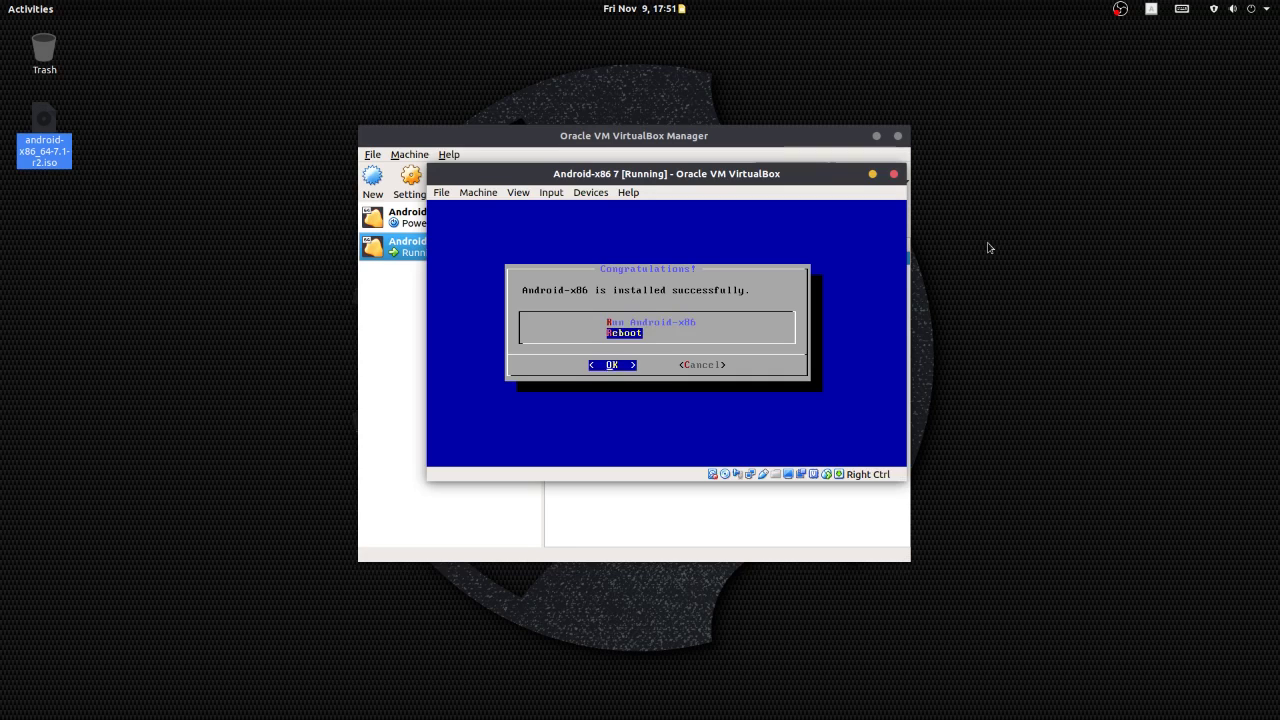
key("Return")
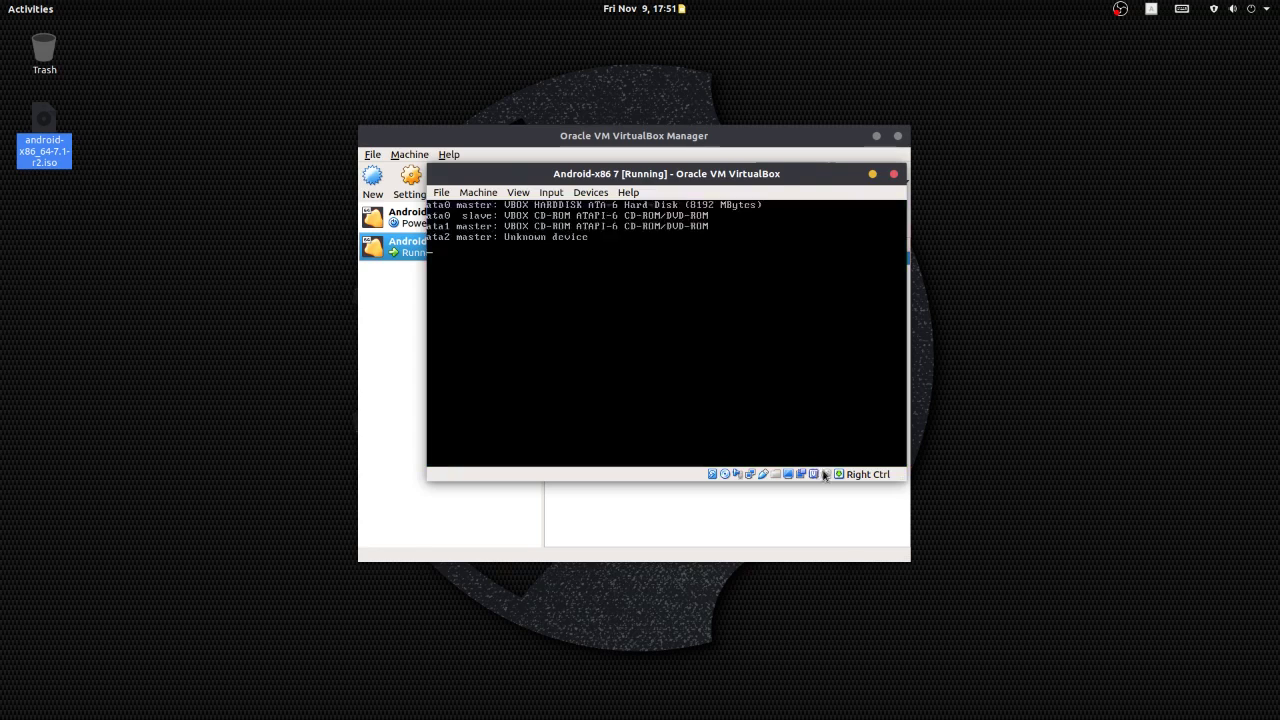
Boot the virtual machine from the IDE Primary Master disk using the temporary boot device selection, and power it off at the GRUB menu
key("F12")
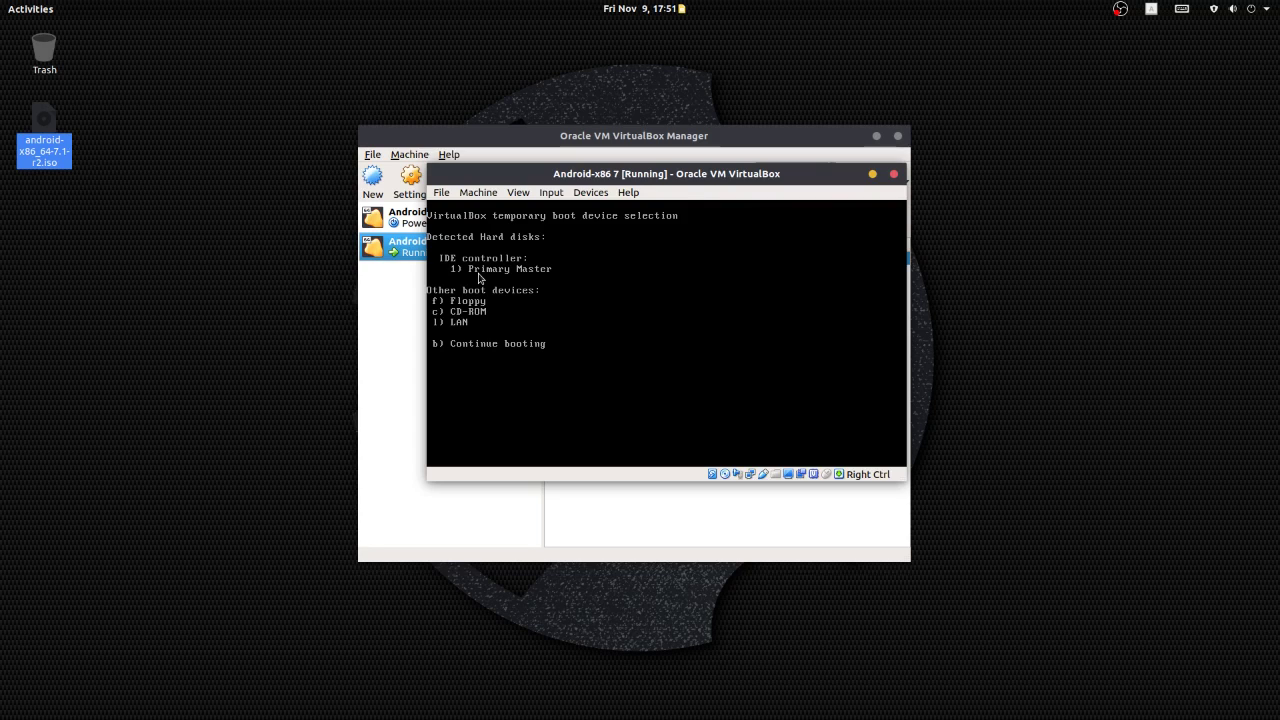
key("1")
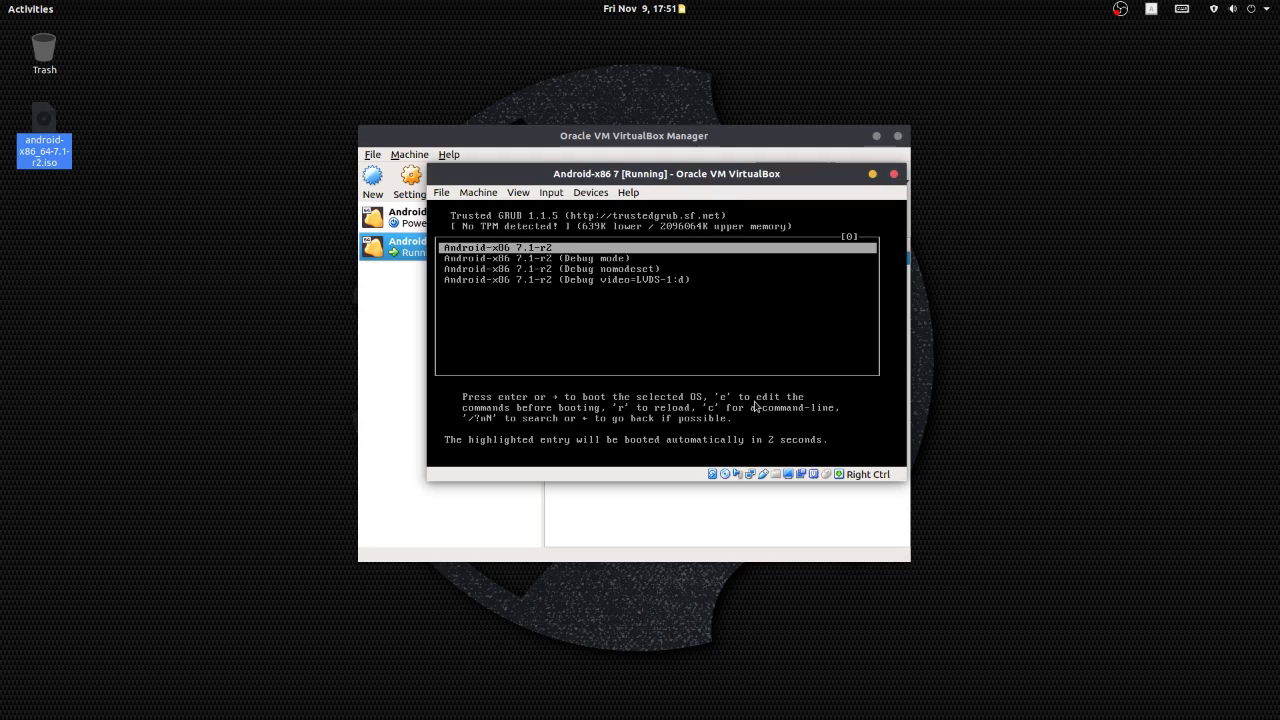
key("Down")
key("Up")
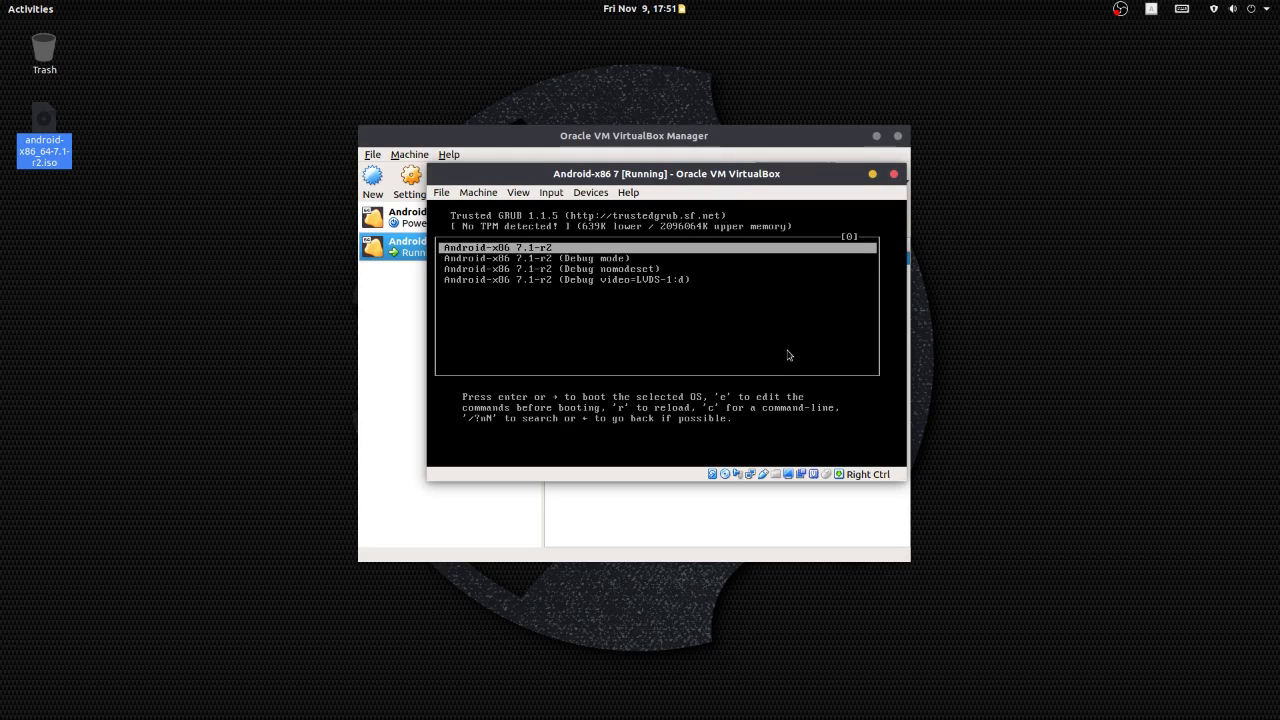
left_click(894, 175)
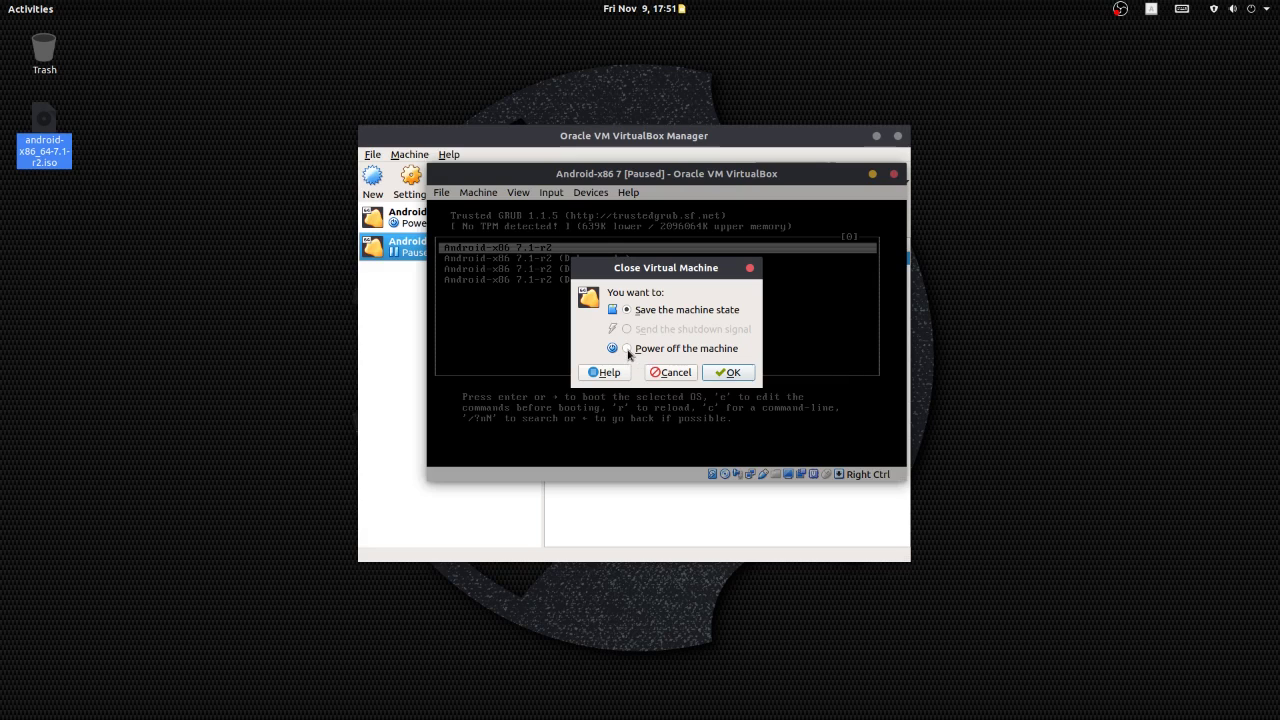
left_click(712, 378)
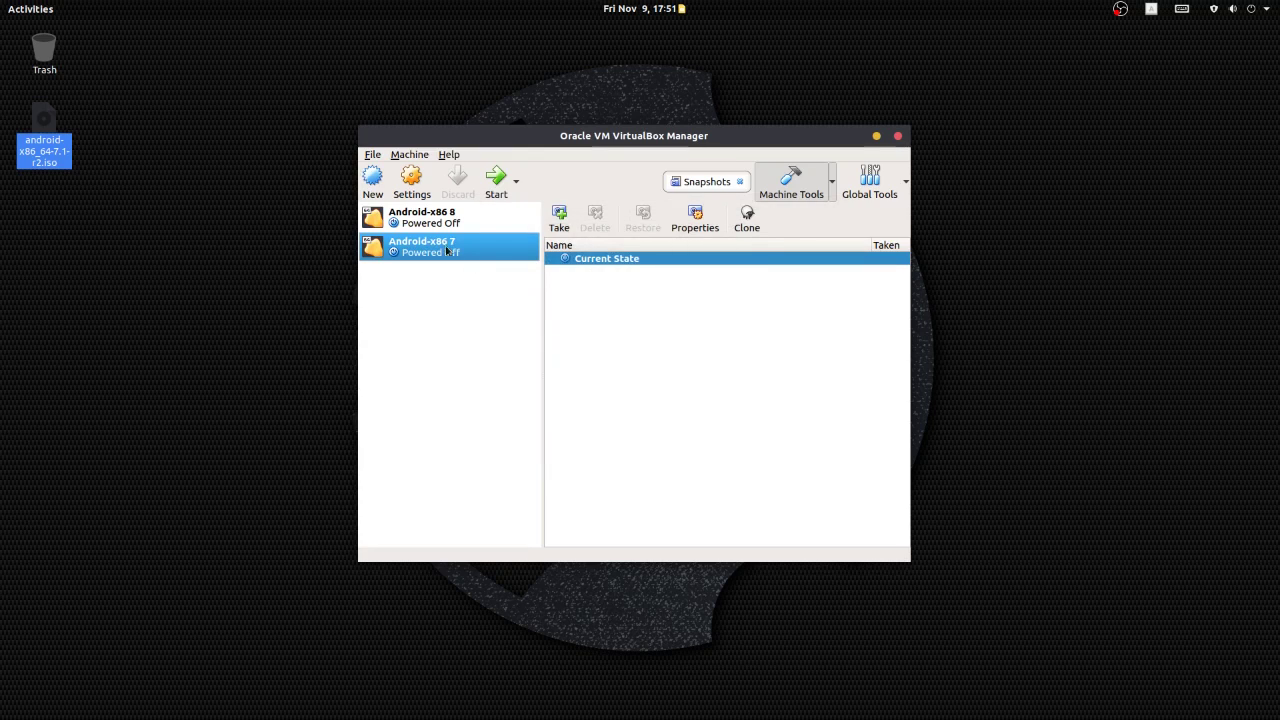
Start the Android-x86 7 machine to check which boot menu it loads, and power it off again
left_click(505, 187)
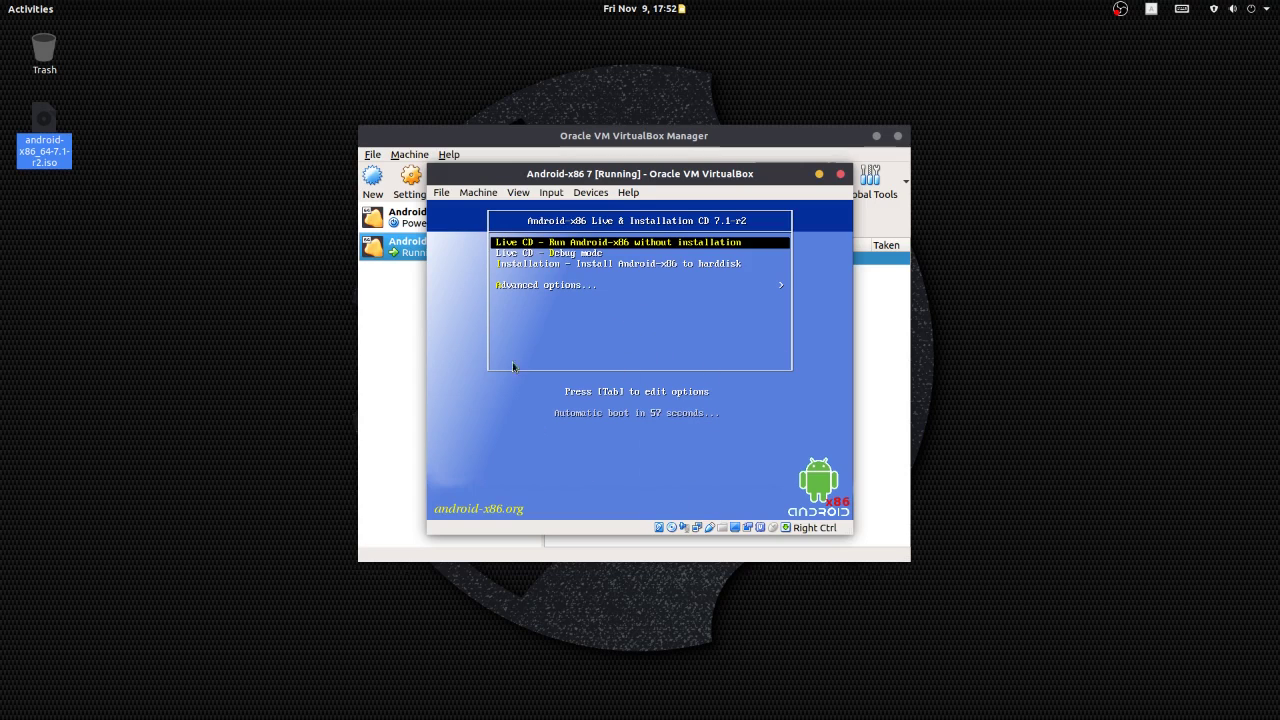
left_click(841, 175)
left_click(704, 399)
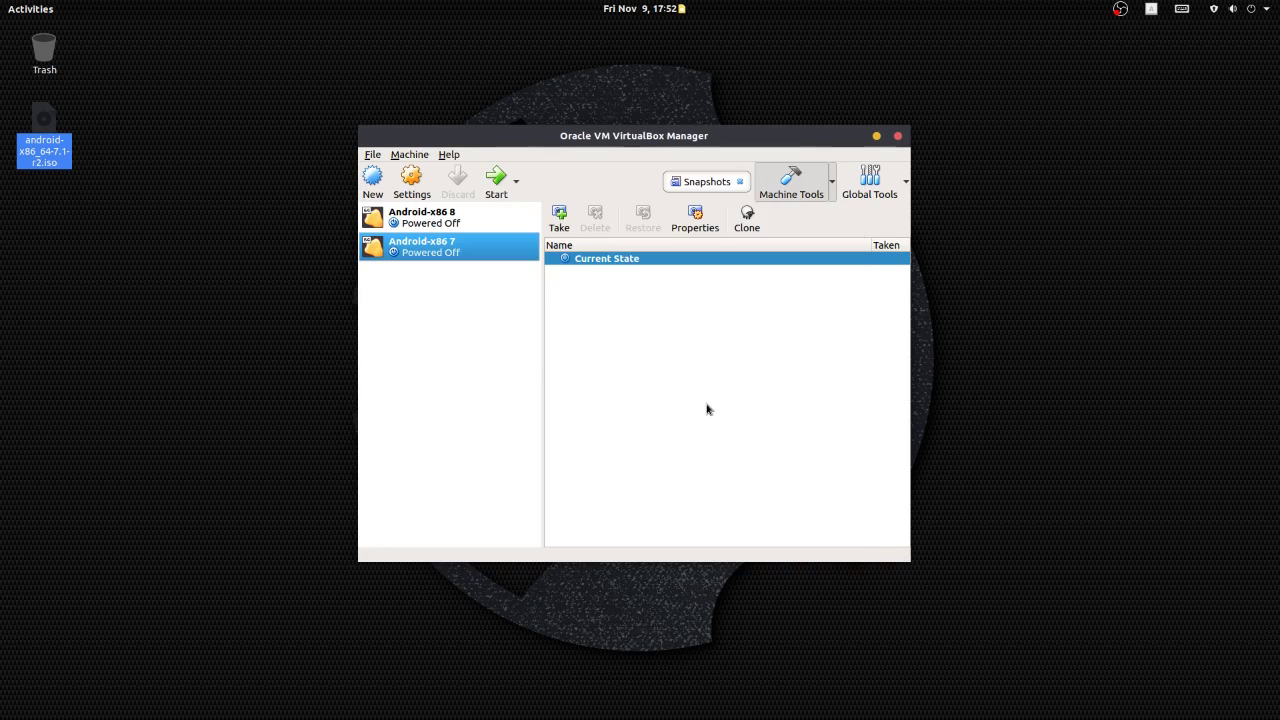
Remove the android-x86_64-7.1-r2.iso attachment from the Android-x86 7 machine's storage and save the settings
right_click(478, 250)
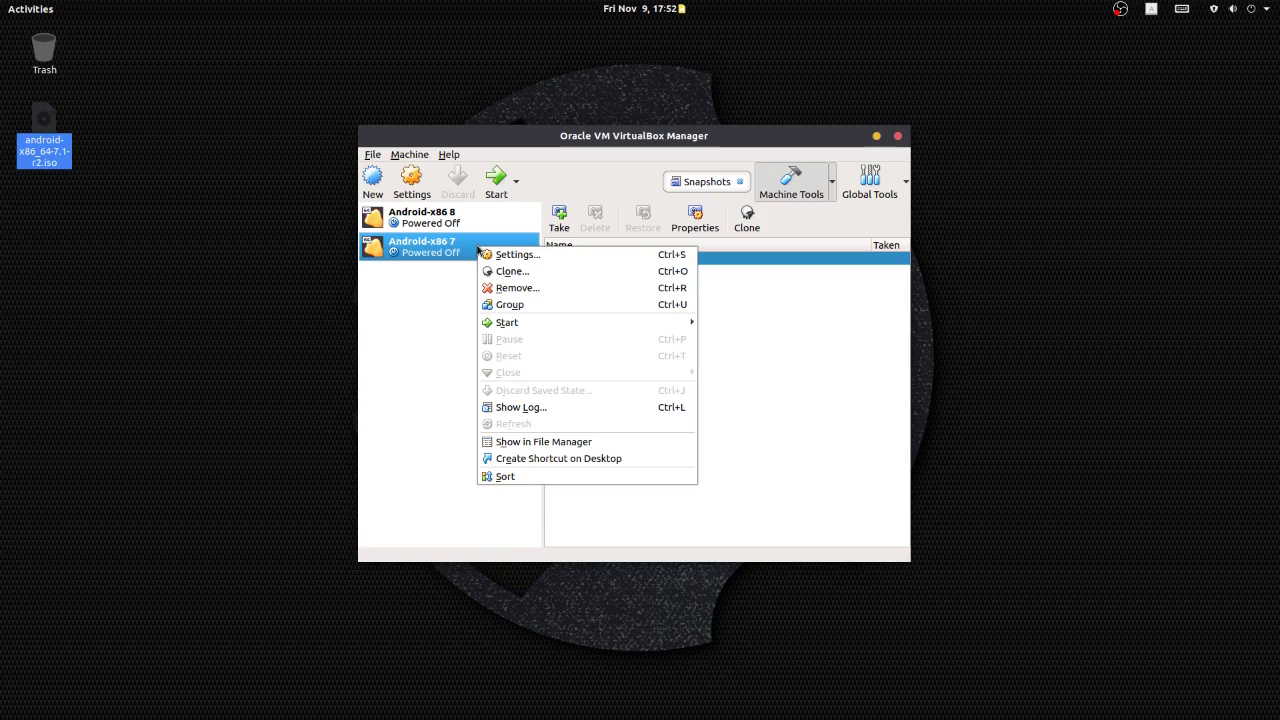
left_click(538, 257)
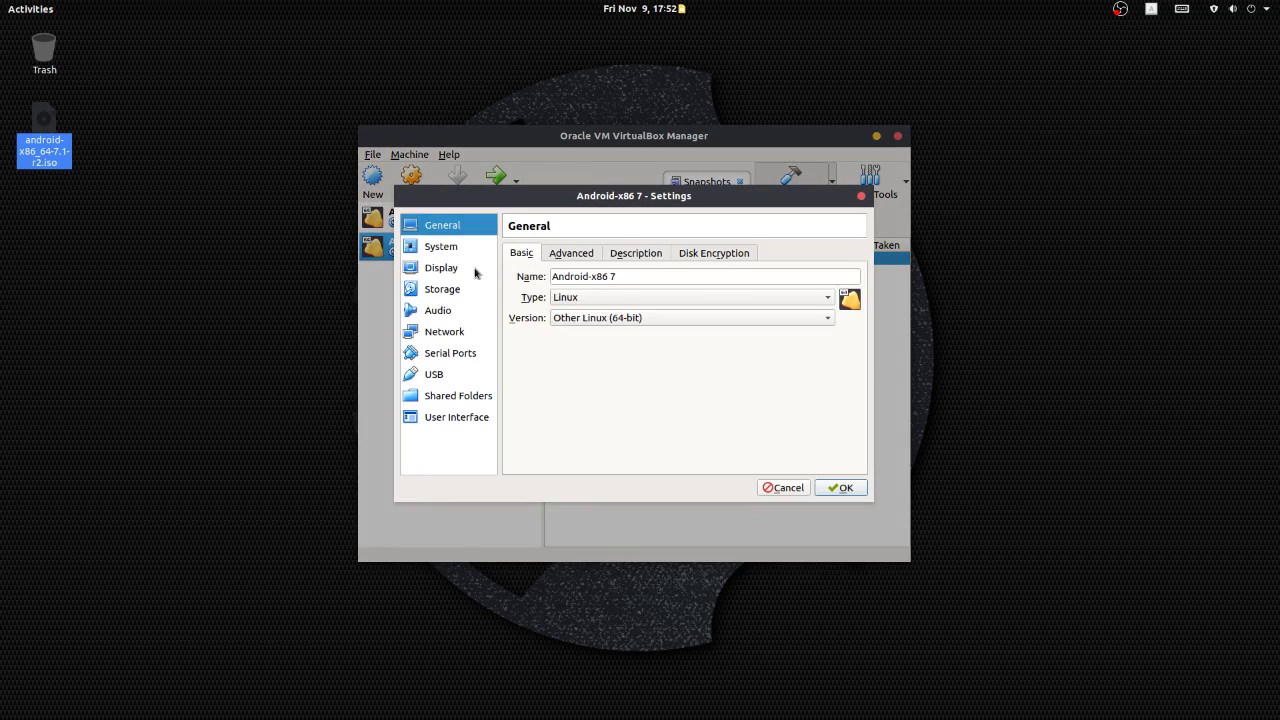
left_click(449, 289)
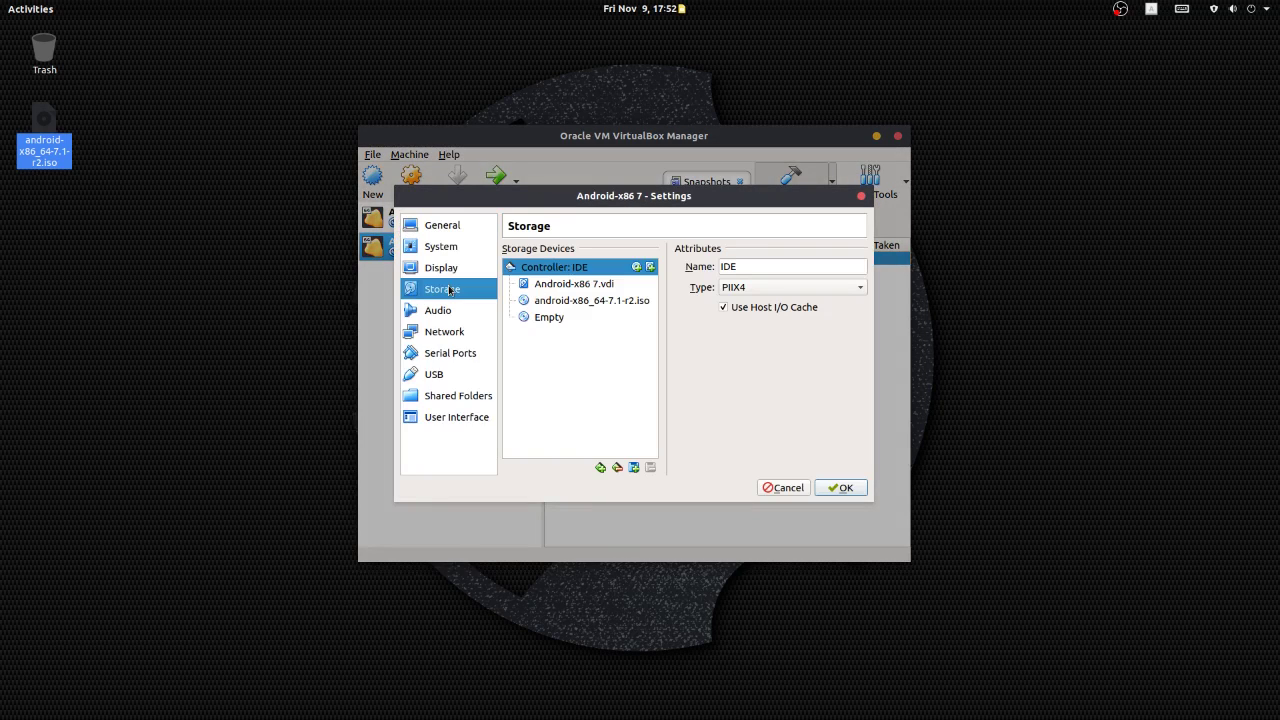
left_click(565, 303)
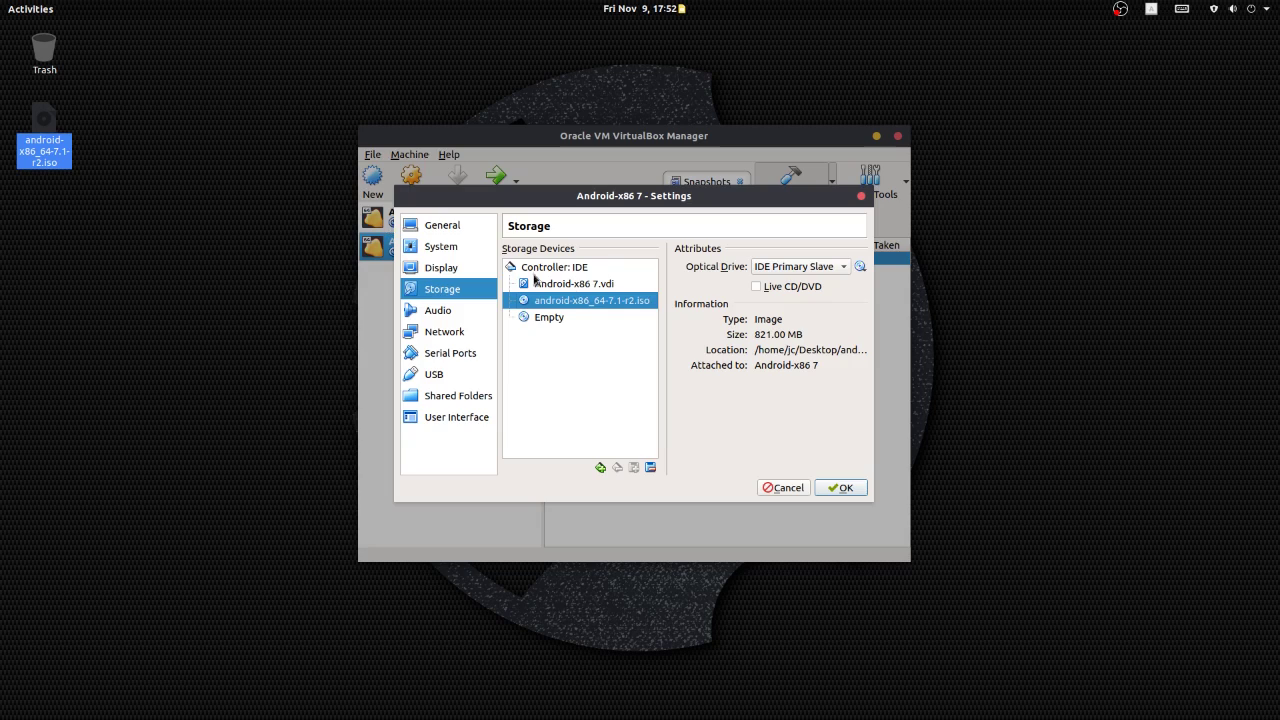
right_click(624, 306)
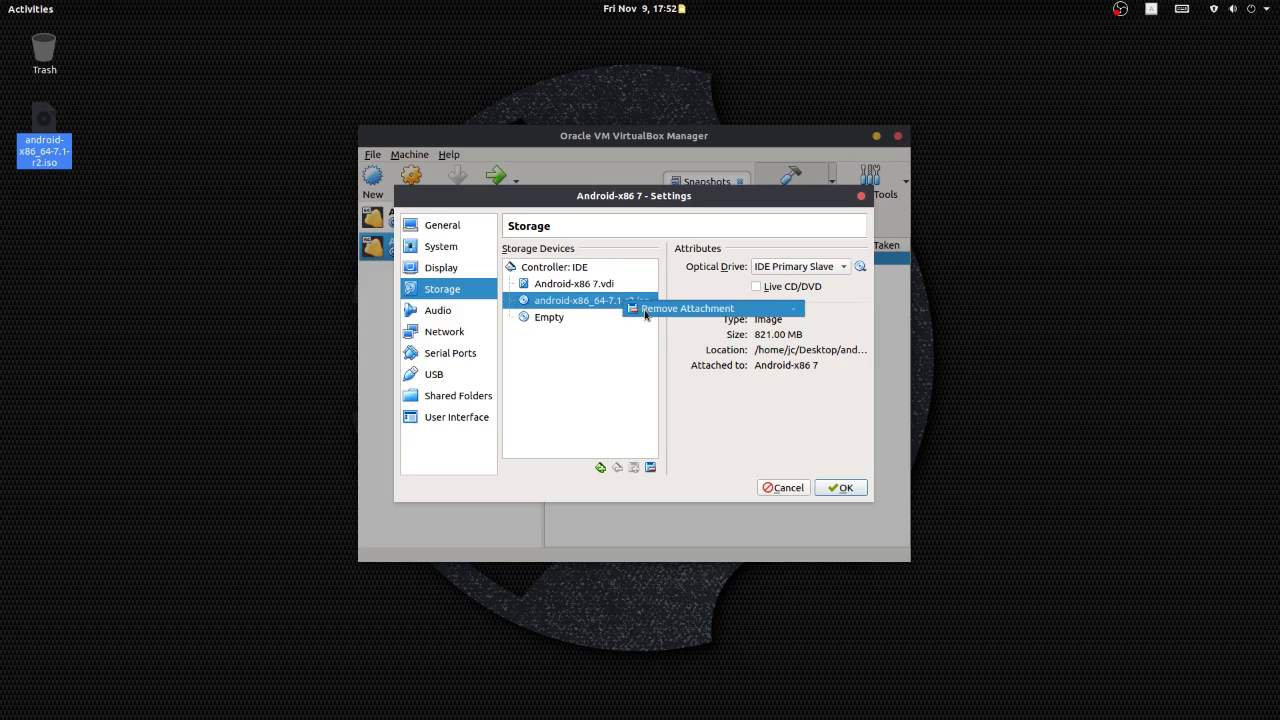
left_click(746, 312)
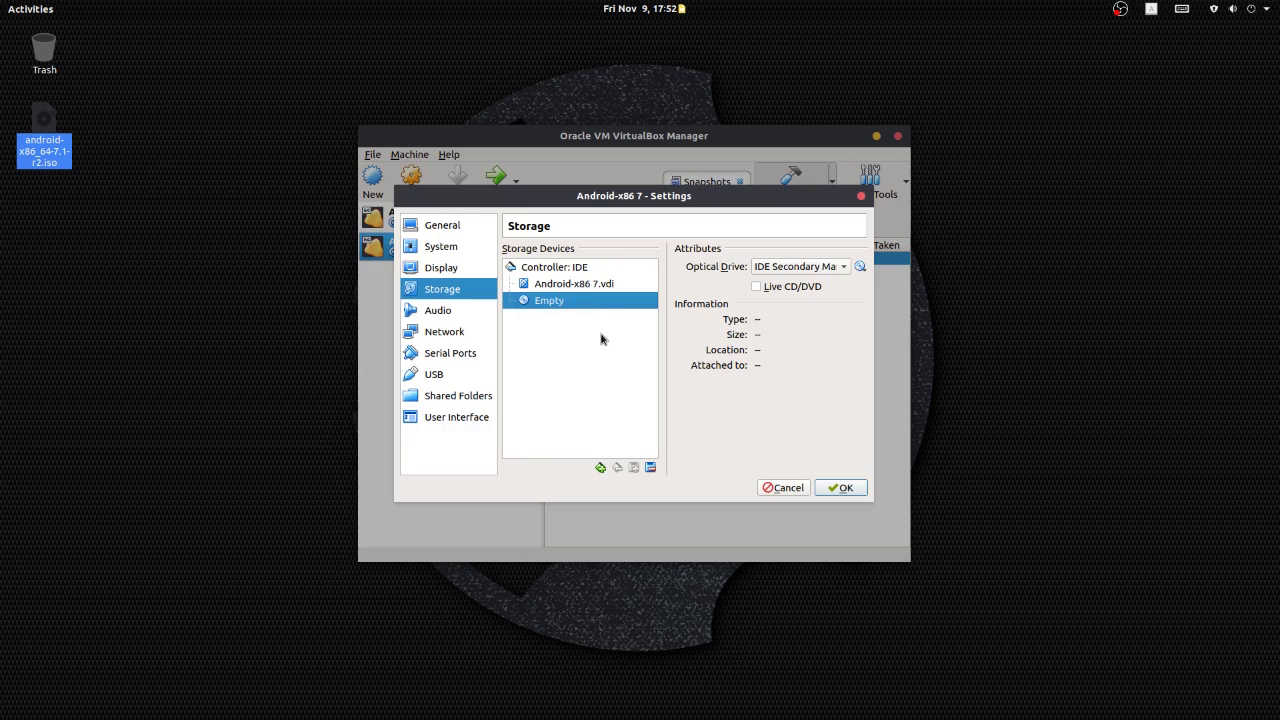
left_click(858, 491)
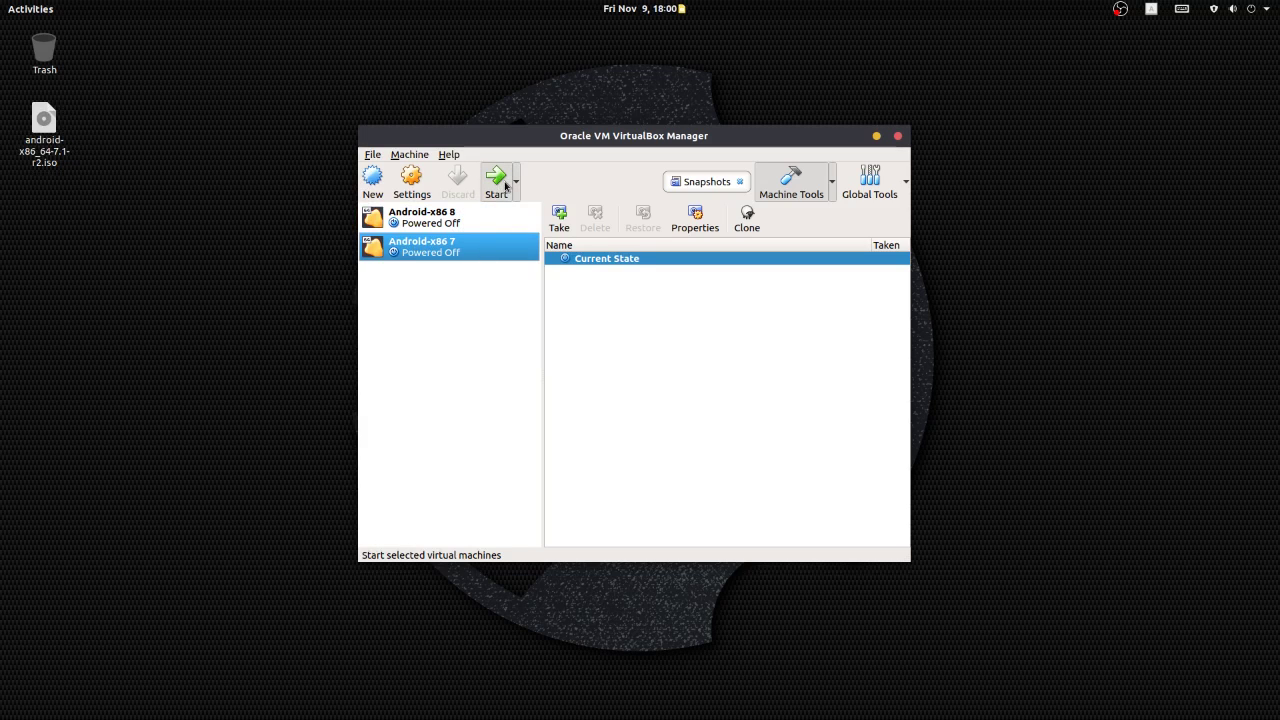
Start the Android-x86 7 machine from its hard disk and move its window up until it fits fully on the desktop
left_click(505, 185)
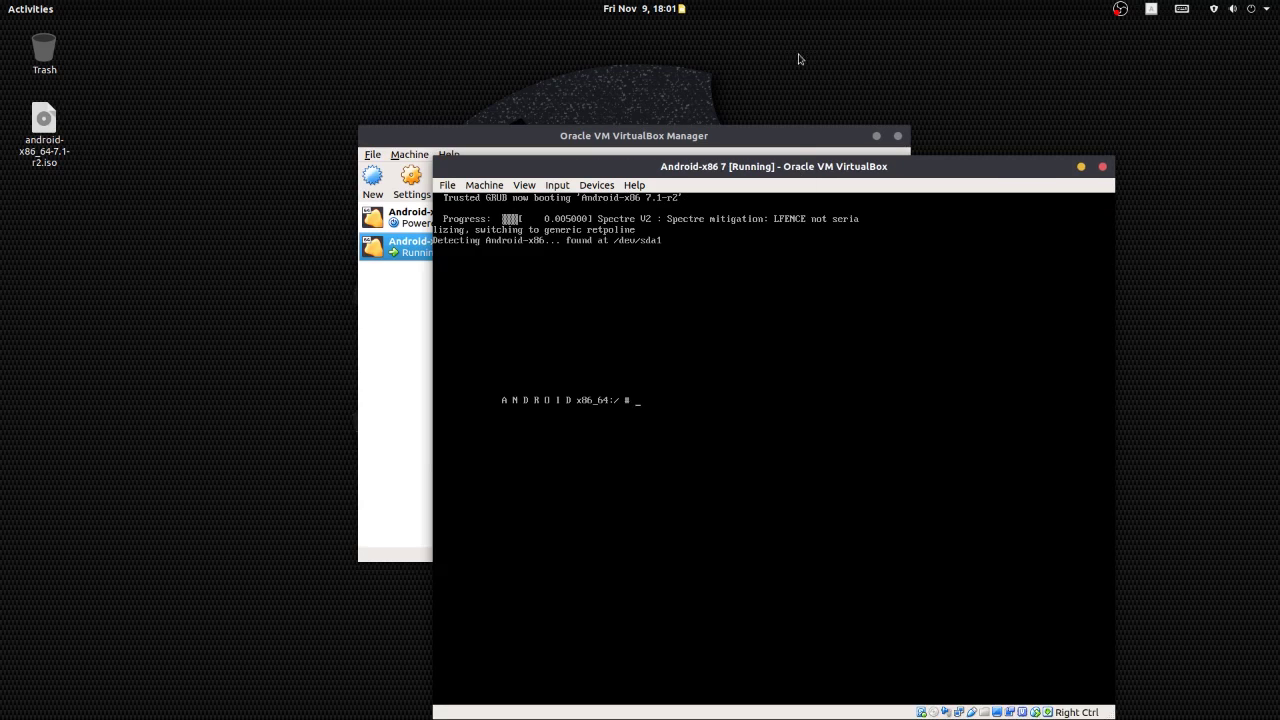
left_click_drag(1000, 171, 872, 93)
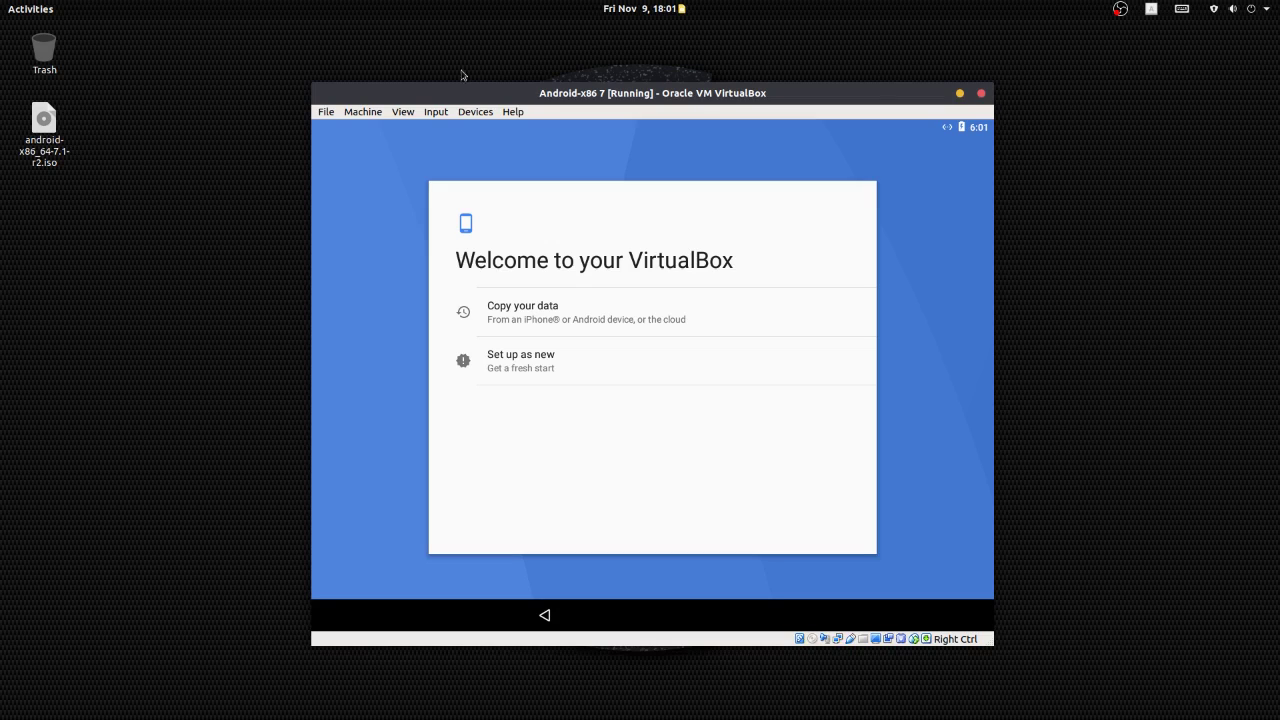
Turn off mouse integration for the running virtual machine and choose Set up as new on the Android welcome screen
left_click(436, 112)
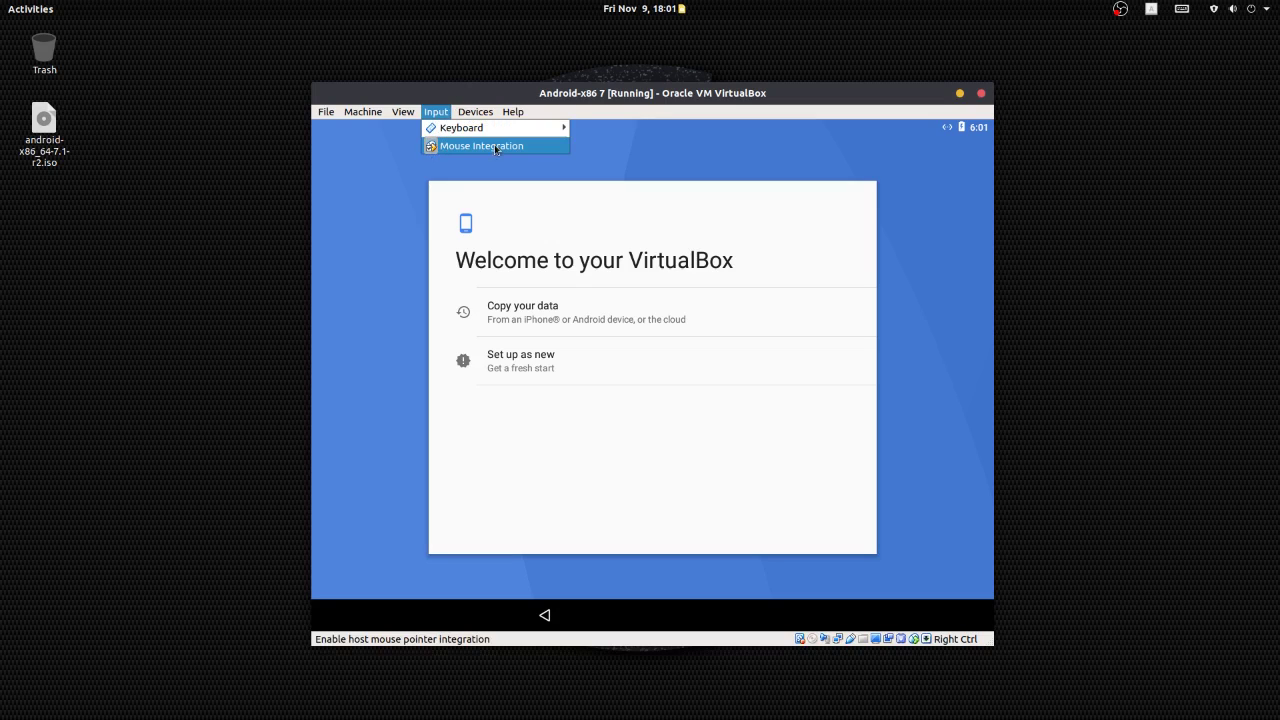
left_click(532, 146)
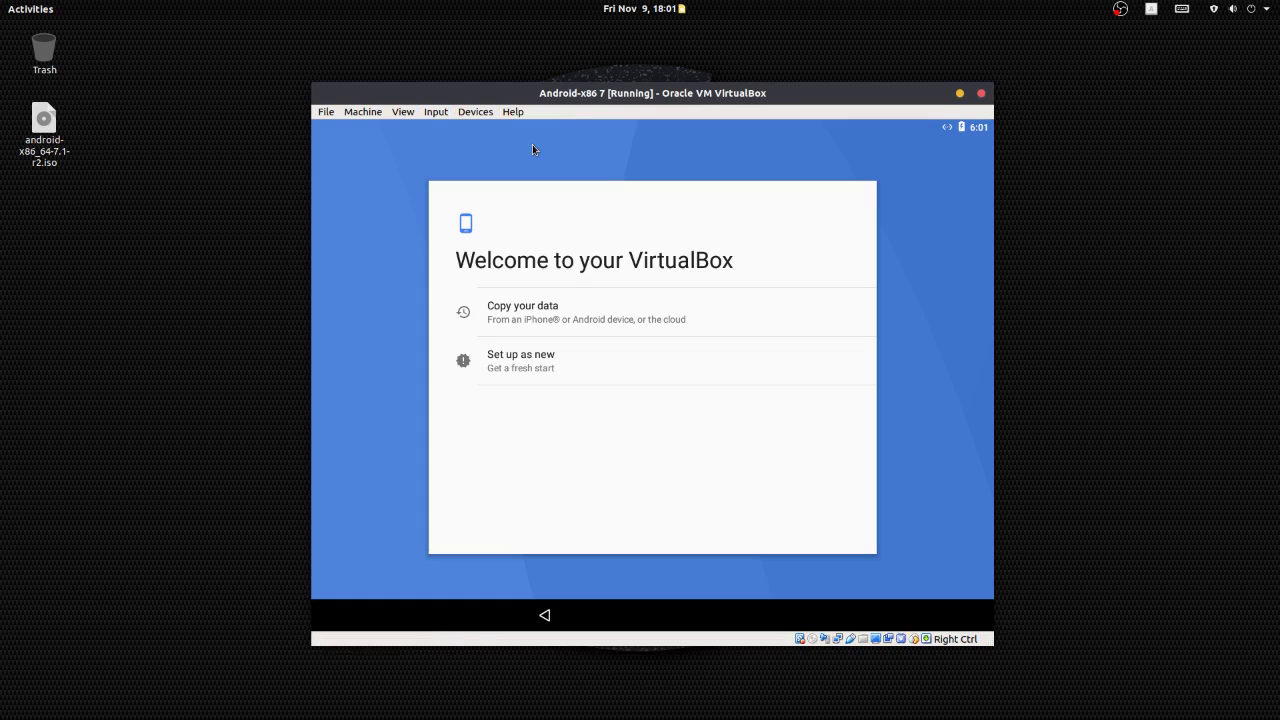
left_click(443, 113)
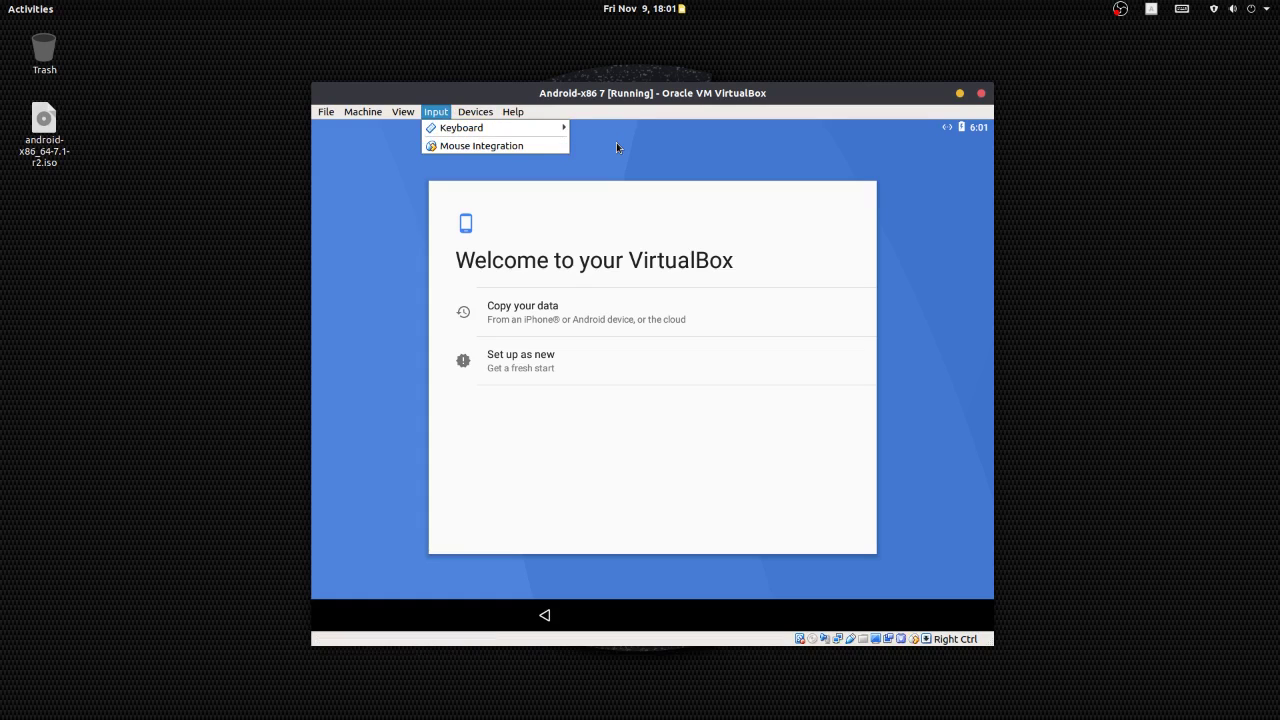
left_click(802, 168)
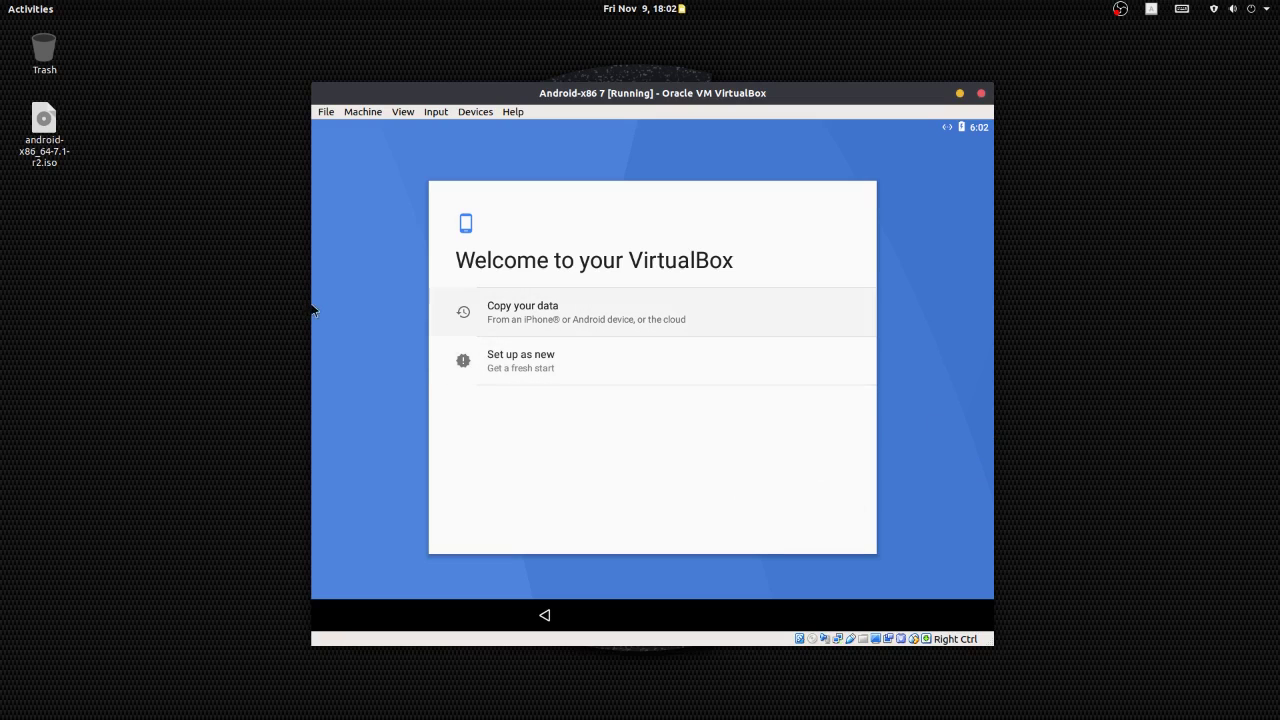
left_click(605, 357)
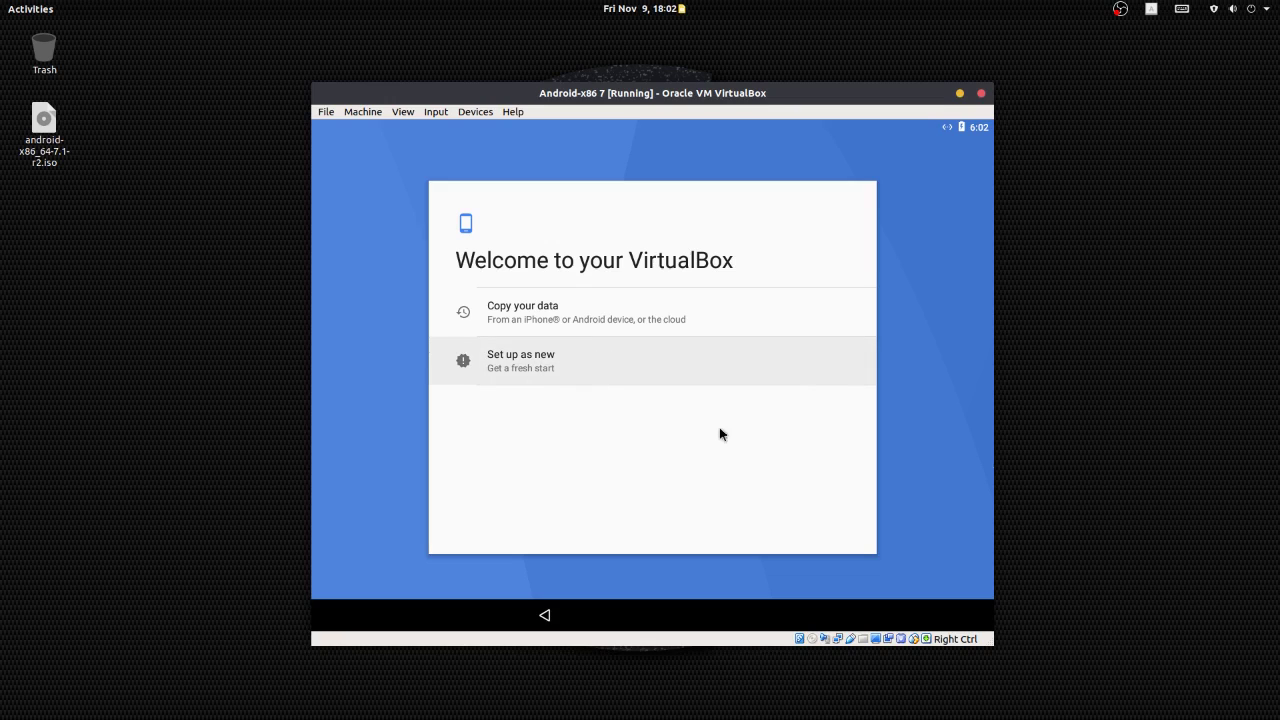